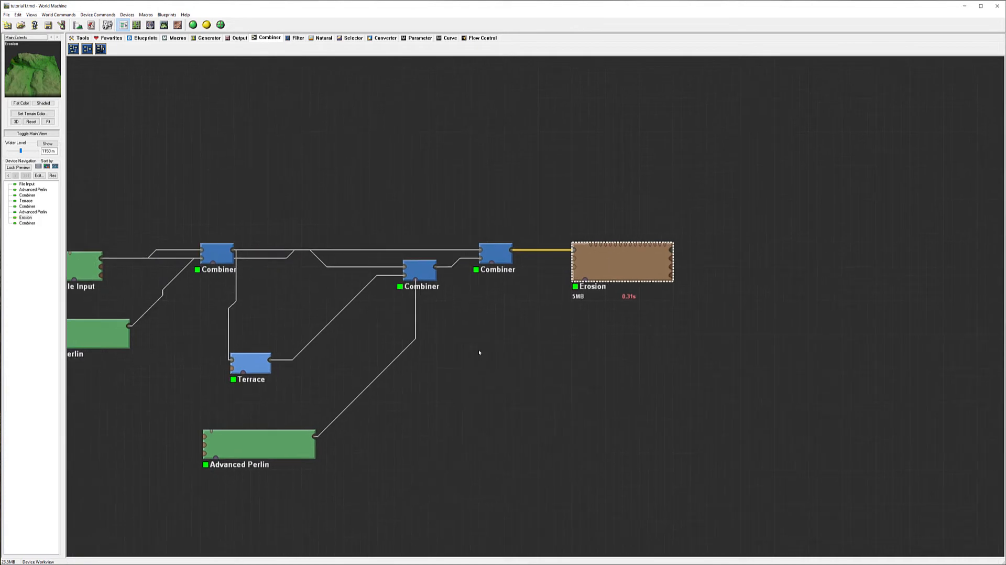
- Add a Height Output device to the right of the Erosion device
{"action": "middle_click_drag", "start_coordinate": [586, 357], "coordinate": [582, 347]}
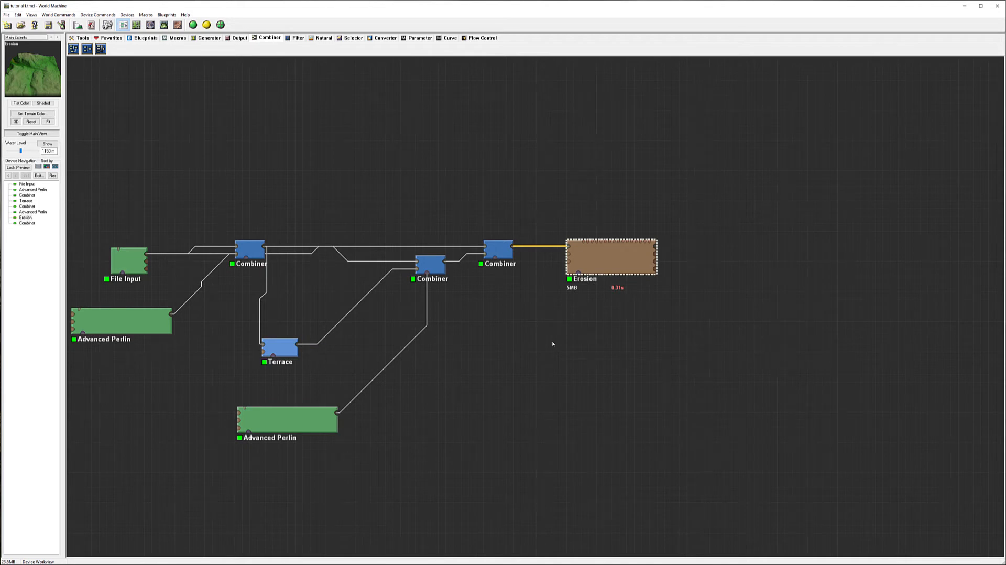
{"action": "middle_click_drag", "start_coordinate": [756, 319], "coordinate": [601, 332]}
{"action": "middle_click_drag", "start_coordinate": [627, 269], "coordinate": [580, 267]}
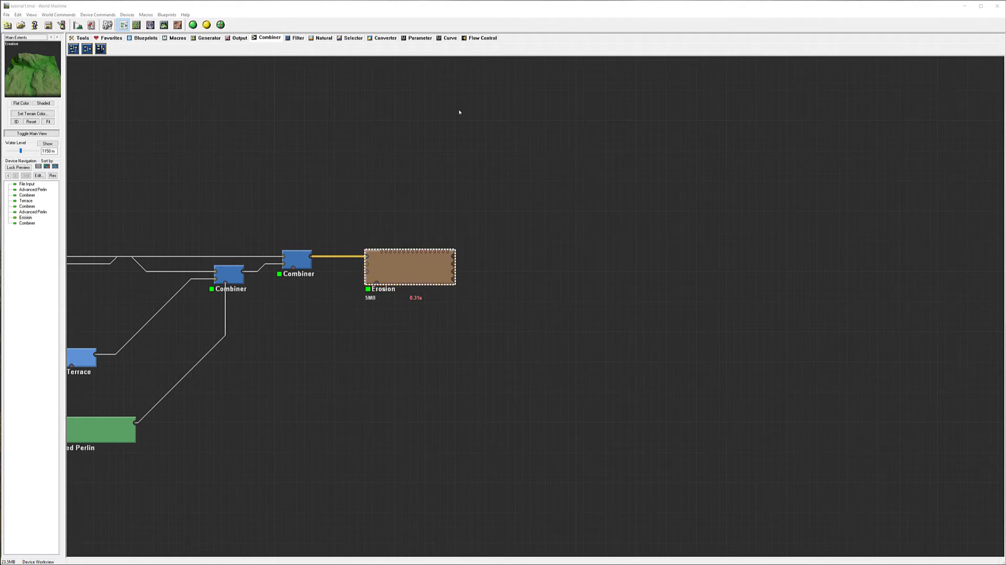
{"action": "left_click", "coordinate": [238, 38]}
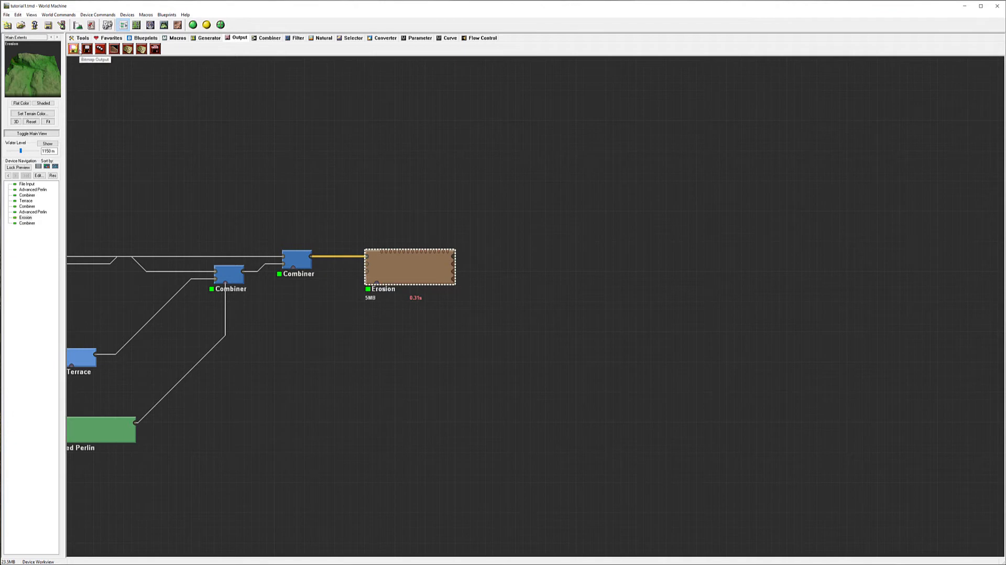
{"action": "left_click", "coordinate": [86, 51]}
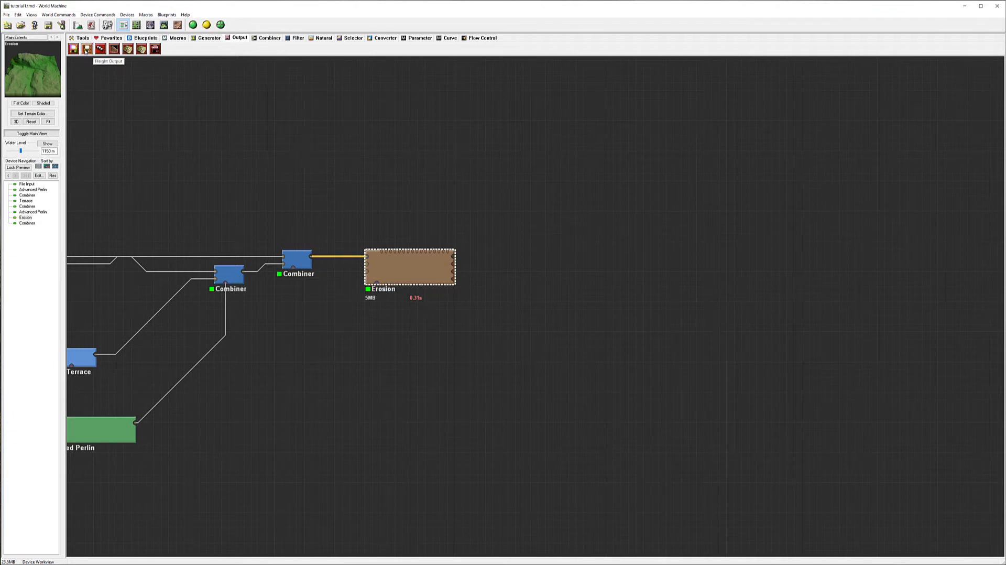
{"action": "left_click", "coordinate": [538, 240]}
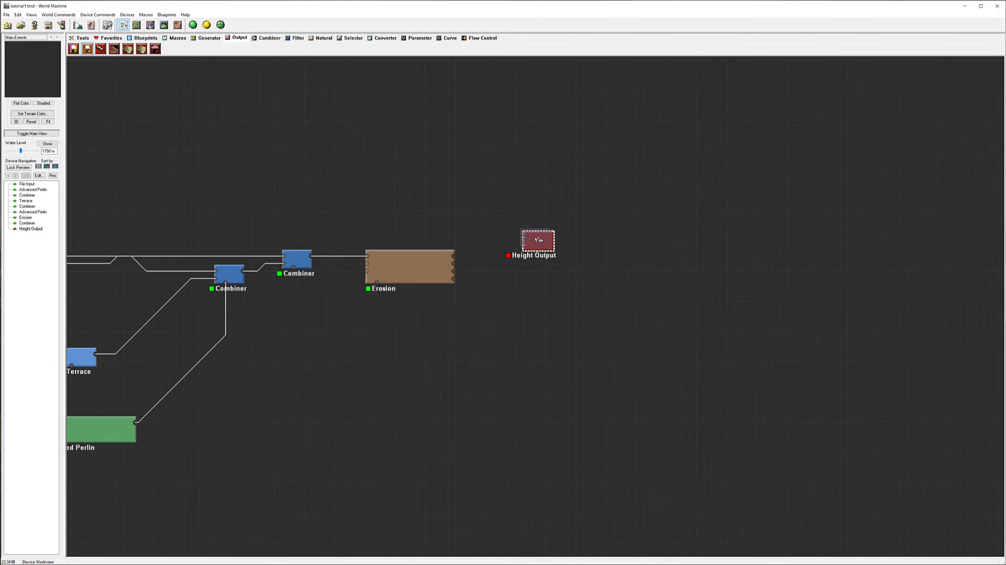
{"action": "right_click", "coordinate": [525, 175]}
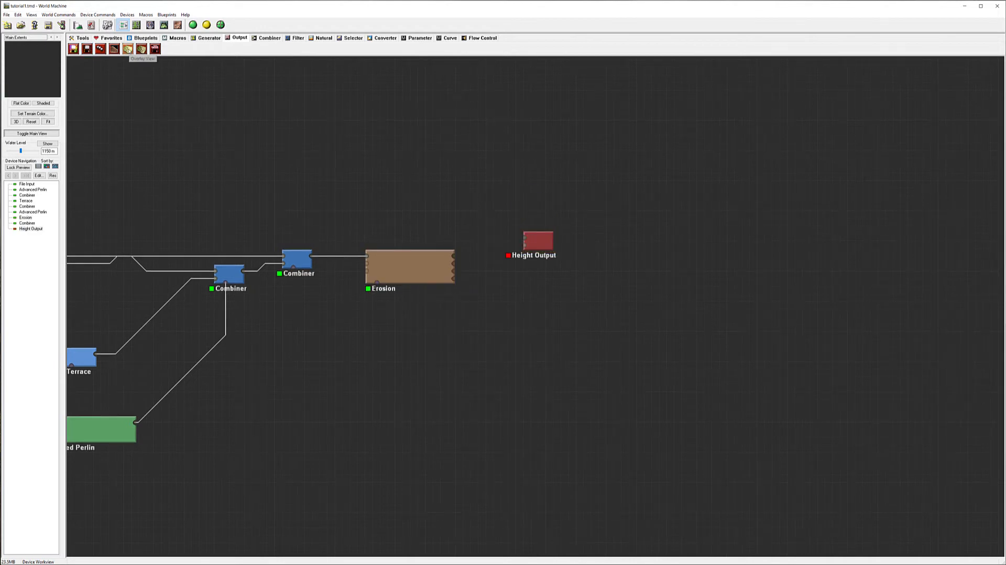
- Add a Mesh Output device above the Height Output and a Bitmap Output device above the Mesh Output
{"action": "left_click", "coordinate": [114, 49]}
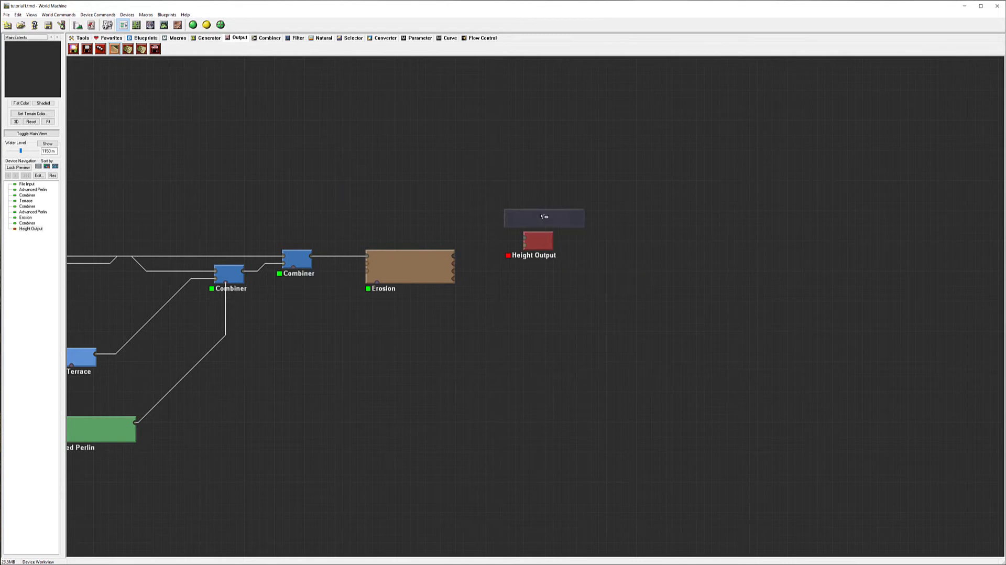
{"action": "left_click", "coordinate": [567, 183]}
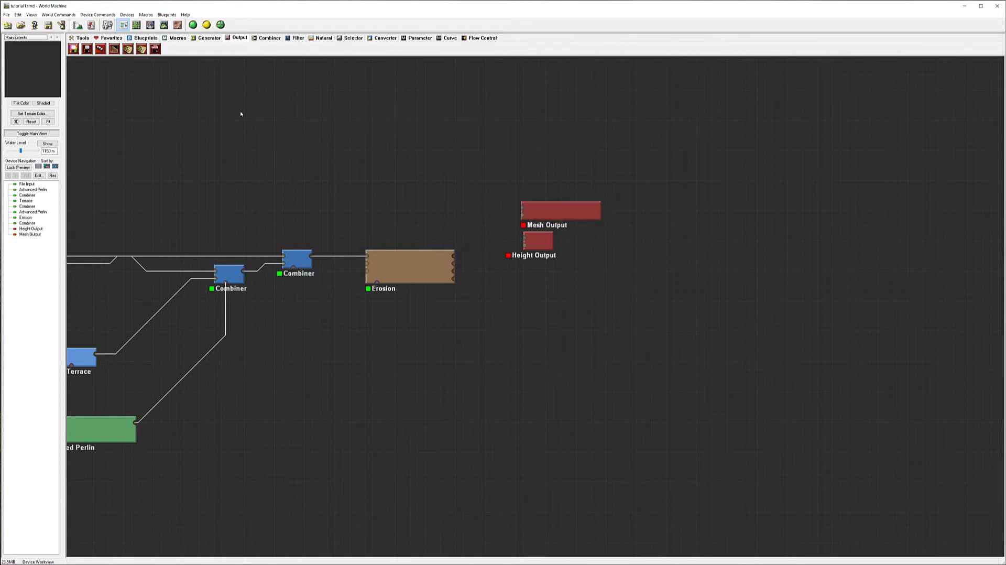
{"action": "left_click", "coordinate": [87, 49]}
{"action": "left_click", "coordinate": [585, 176]}
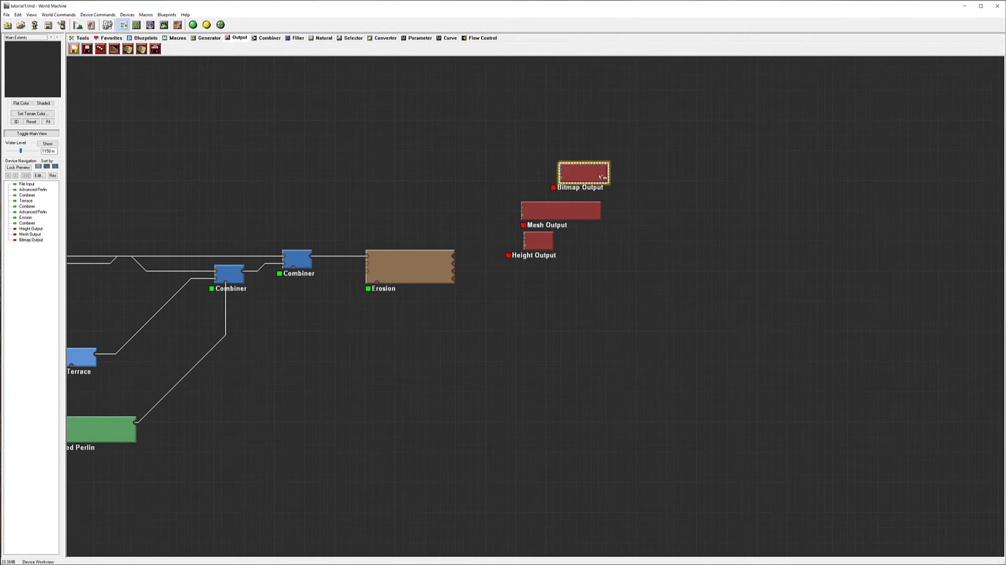
{"action": "right_click", "coordinate": [655, 127]}
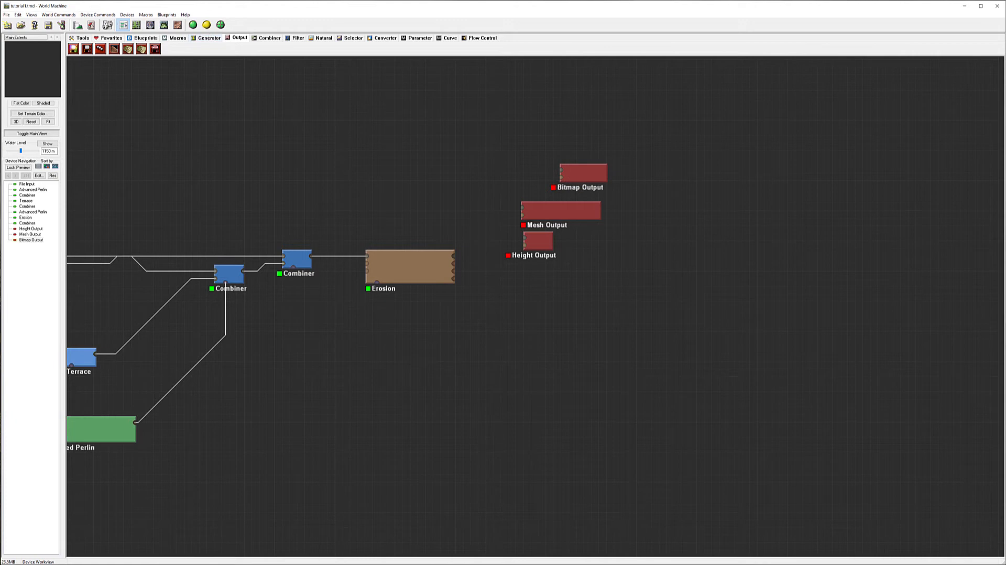
- Add a Normal Map Maker device and align it just left of the Bitmap Output
{"action": "left_click", "coordinate": [380, 39]}
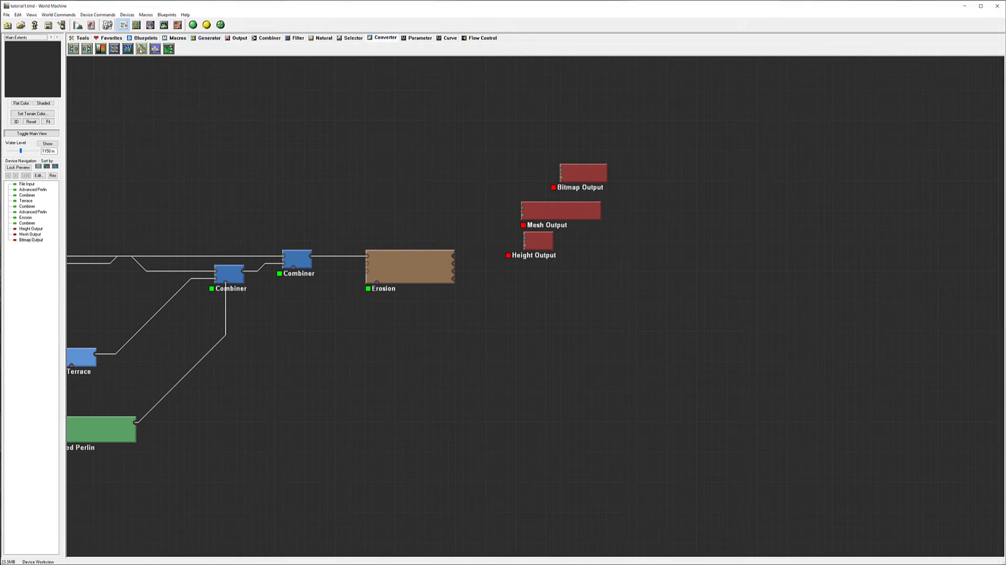
{"action": "left_click", "coordinate": [155, 49]}
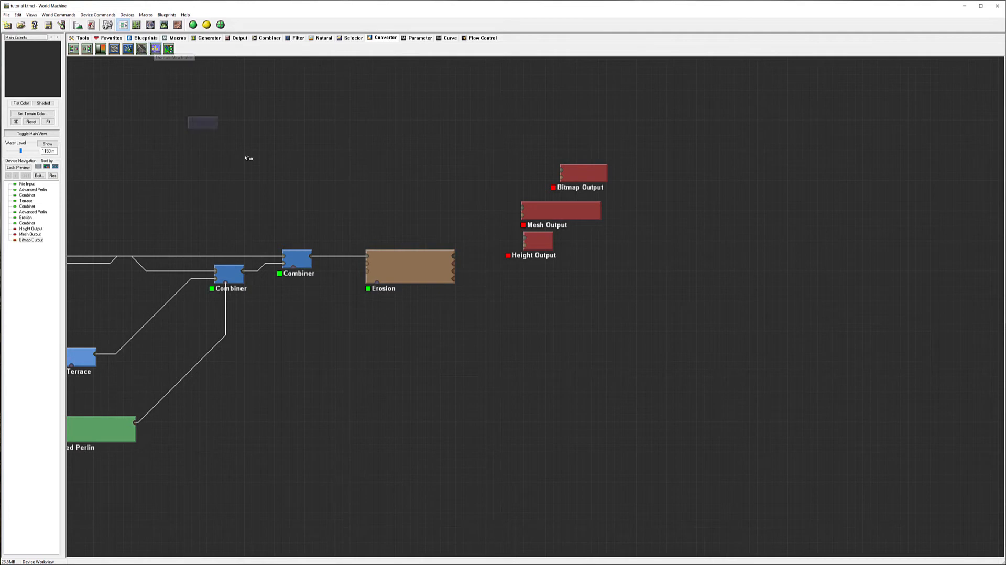
{"action": "left_click", "coordinate": [516, 157]}
{"action": "left_click", "coordinate": [519, 166]}
{"action": "left_click_drag", "start_coordinate": [521, 165], "coordinate": [515, 175]}
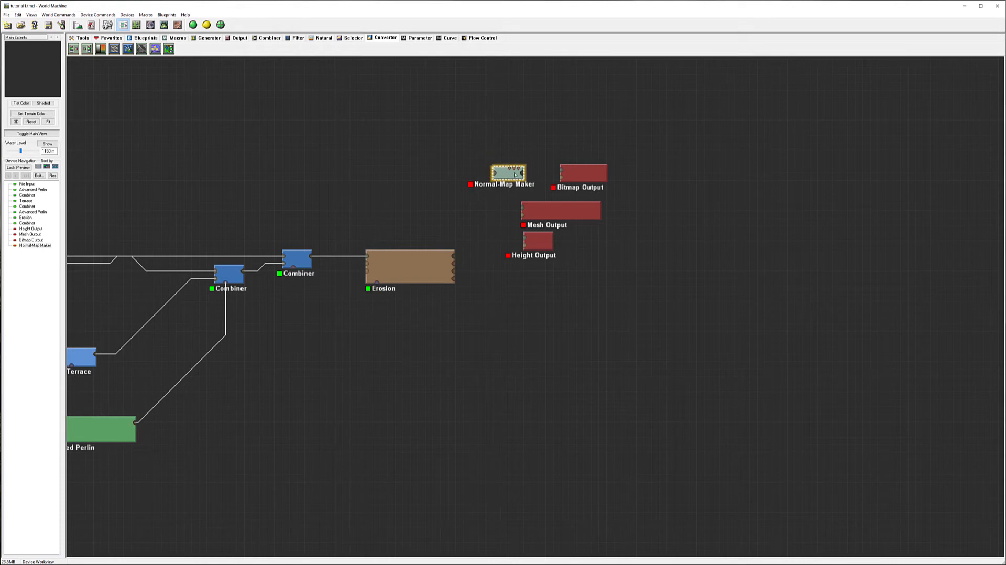
- Wire Erosion's first output through the Normal Map Maker into the Bitmap Output and preview the normal map in 3D
{"action": "left_click_drag", "start_coordinate": [454, 255], "coordinate": [581, 177]}
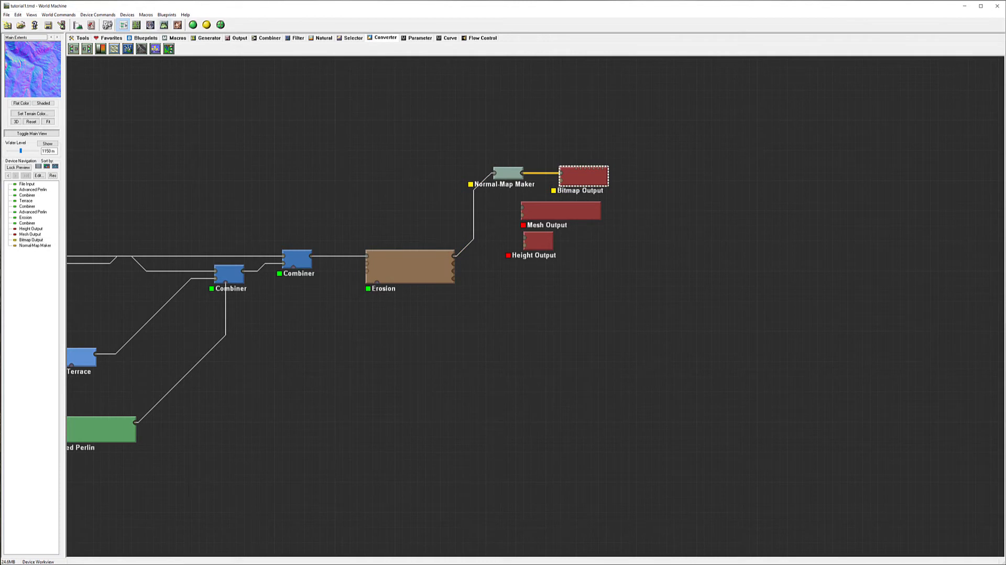
{"action": "left_click", "coordinate": [164, 25]}
{"action": "left_click_drag", "start_coordinate": [455, 330], "coordinate": [426, 262]}
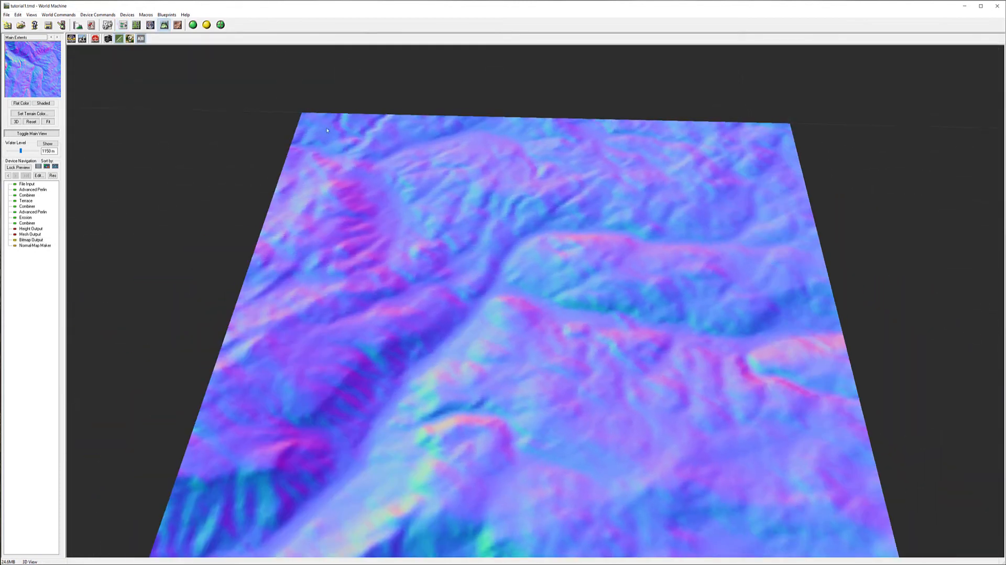
{"action": "left_click", "coordinate": [123, 25]}
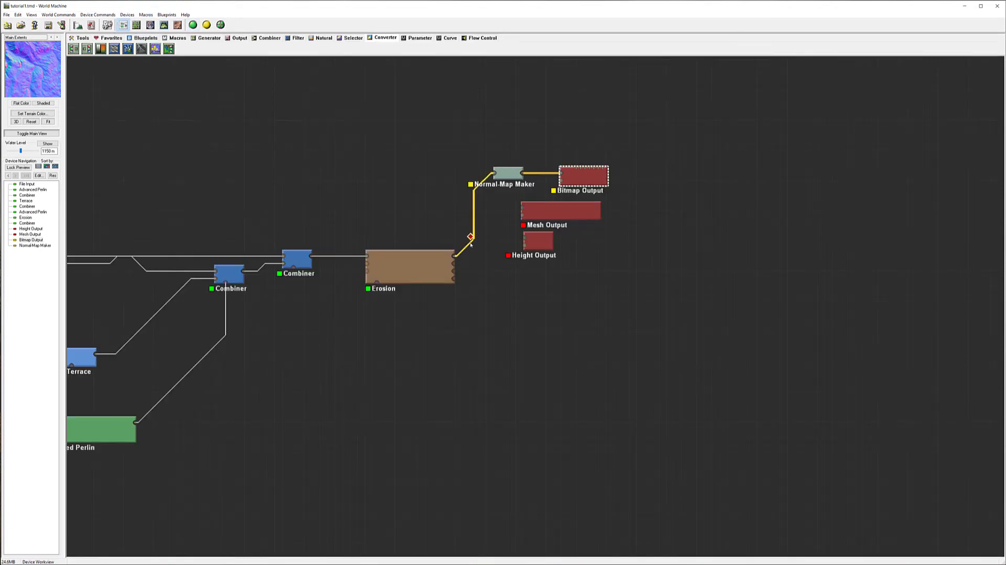
- Connect Erosion's first output to the Mesh Output and preview the mesh in 3D
{"action": "left_click_drag", "start_coordinate": [454, 256], "coordinate": [525, 211]}
{"action": "left_click", "coordinate": [555, 209]}
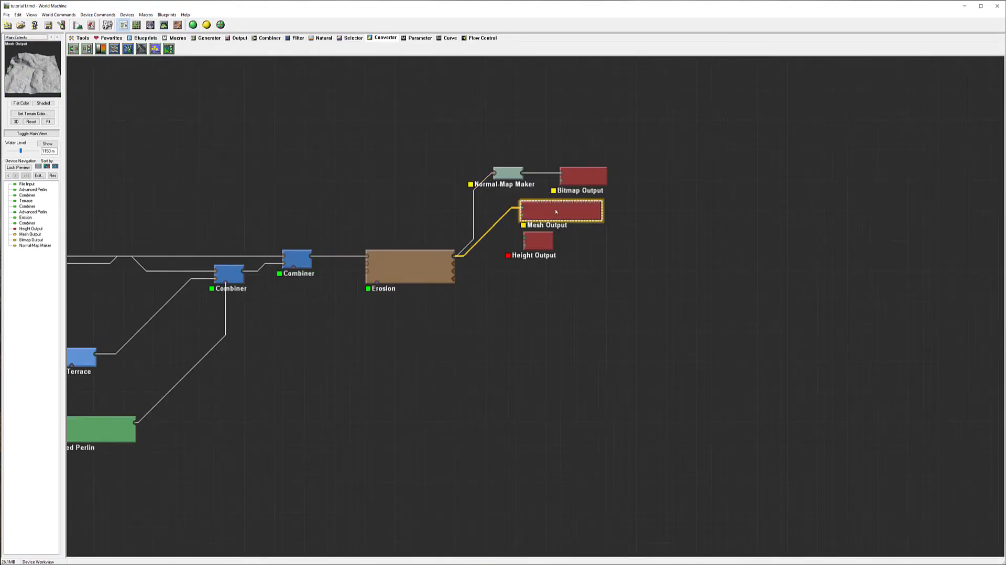
{"action": "left_click", "coordinate": [167, 26]}
{"action": "mouse_move", "coordinate": [413, 309]}
{"action": "left_mouse_down"}
{"action": "mouse_move", "coordinate": [401, 293]}
{"action": "mouse_move", "coordinate": [390, 335]}
{"action": "mouse_move", "coordinate": [374, 307]}
{"action": "mouse_move", "coordinate": [445, 327]}
{"action": "mouse_move", "coordinate": [429, 320]}
{"action": "left_mouse_up"}
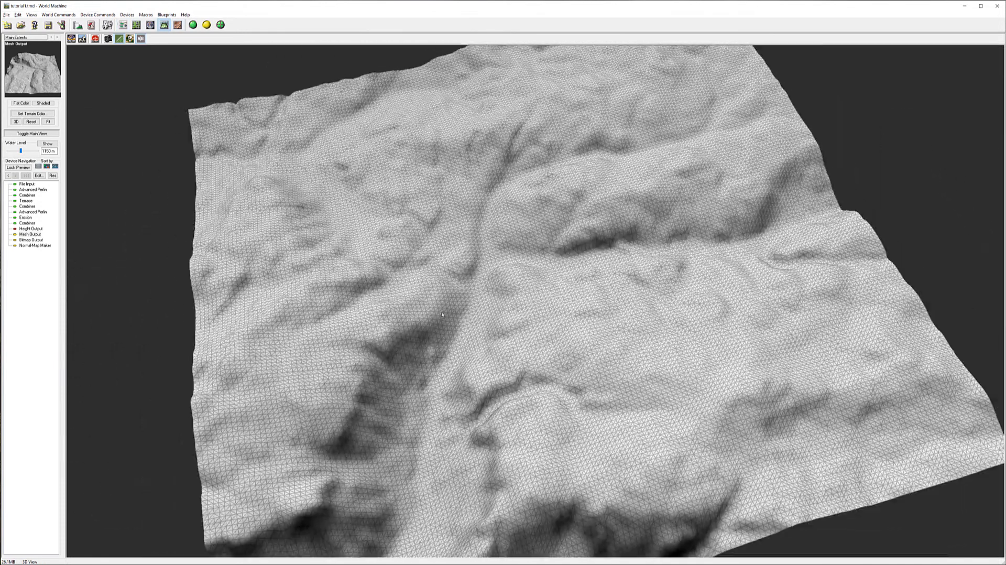
{"action": "left_click", "coordinate": [123, 25]}
- Connect Erosion's first output to the Height Output and preview the terrain in 3D
{"action": "left_click_drag", "start_coordinate": [454, 256], "coordinate": [530, 239]}
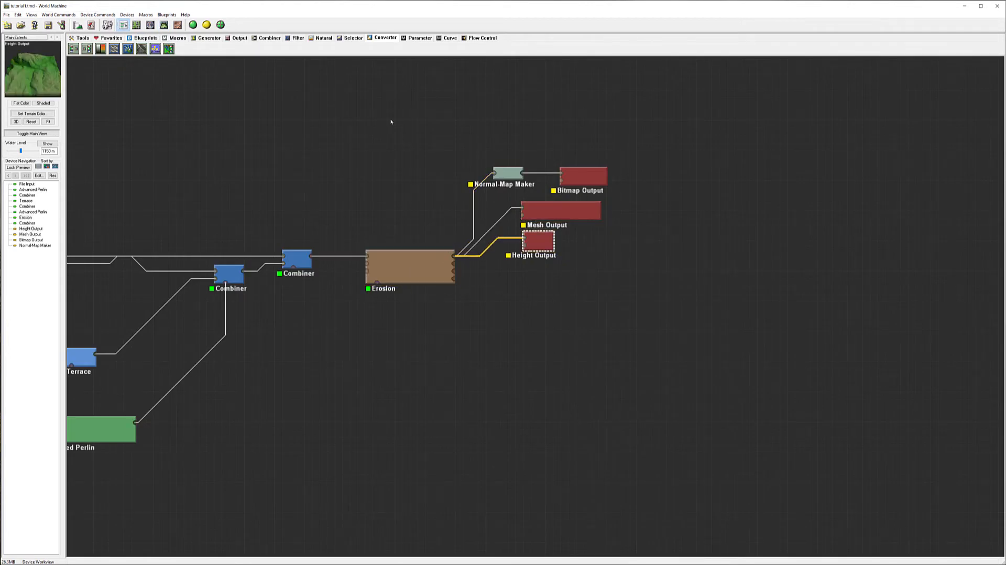
{"action": "left_click", "coordinate": [164, 25]}
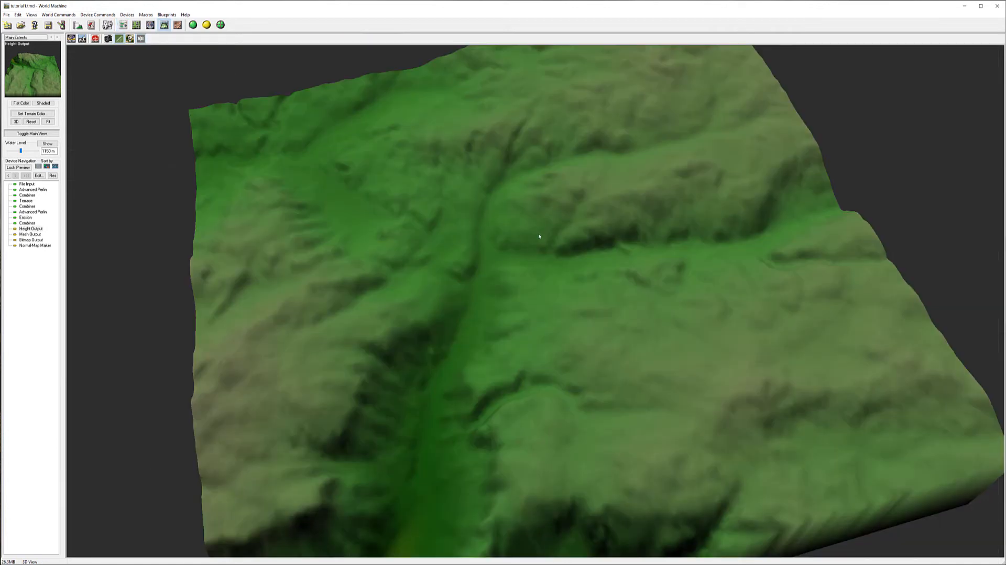
{"action": "left_click", "coordinate": [123, 24]}
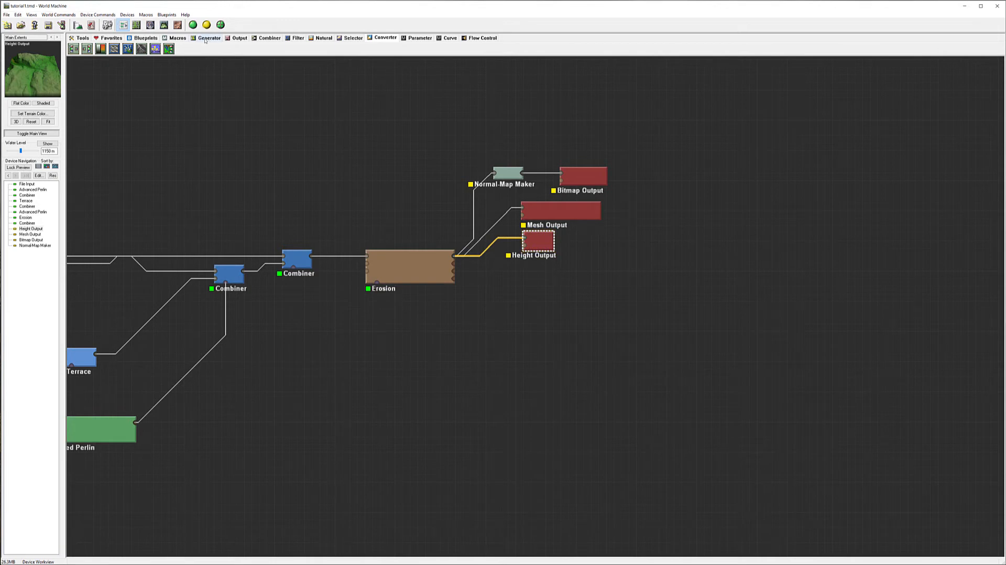
- Add three more Height Output devices in a column below the existing Height Output
{"action": "left_click", "coordinate": [229, 39]}
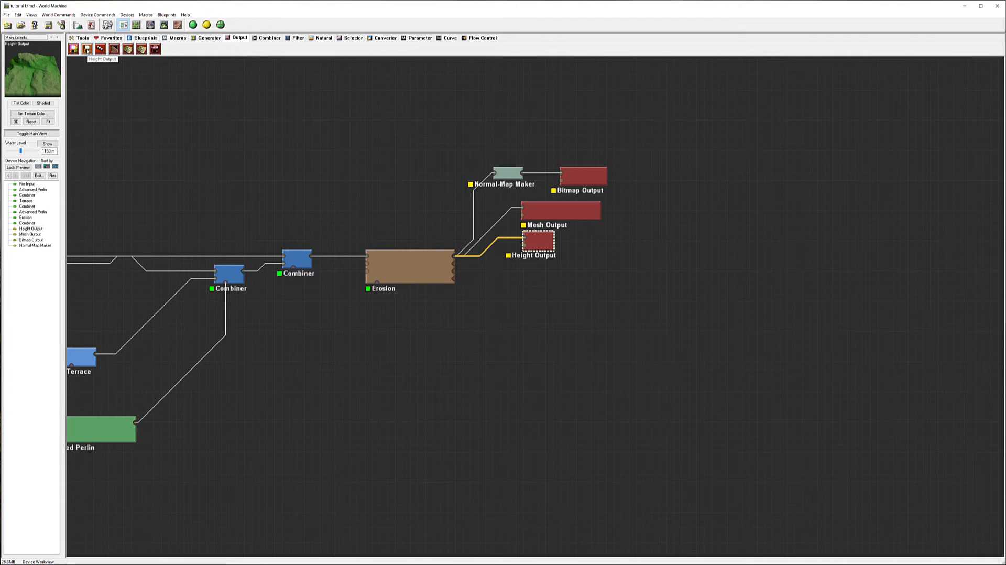
{"action": "left_click", "coordinate": [87, 48]}
{"action": "left_click", "coordinate": [539, 281]}
{"action": "left_click", "coordinate": [539, 310]}
{"action": "left_click", "coordinate": [539, 347]}
{"action": "right_click", "coordinate": [623, 290]}
- Connect Erosion's three remaining outputs to the new Height Outputs in order, and move the Bitmap Output closer to the Normal Map Maker
{"action": "left_click_drag", "start_coordinate": [454, 264], "coordinate": [528, 278]}
{"action": "left_click_drag", "start_coordinate": [454, 272], "coordinate": [526, 309]}
{"action": "mouse_move", "coordinate": [454, 281]}
{"action": "left_mouse_down"}
{"action": "mouse_move", "coordinate": [501, 335]}
{"action": "mouse_move", "coordinate": [524, 344]}
{"action": "left_mouse_up"}
{"action": "left_click_drag", "start_coordinate": [582, 175], "coordinate": [566, 175]}
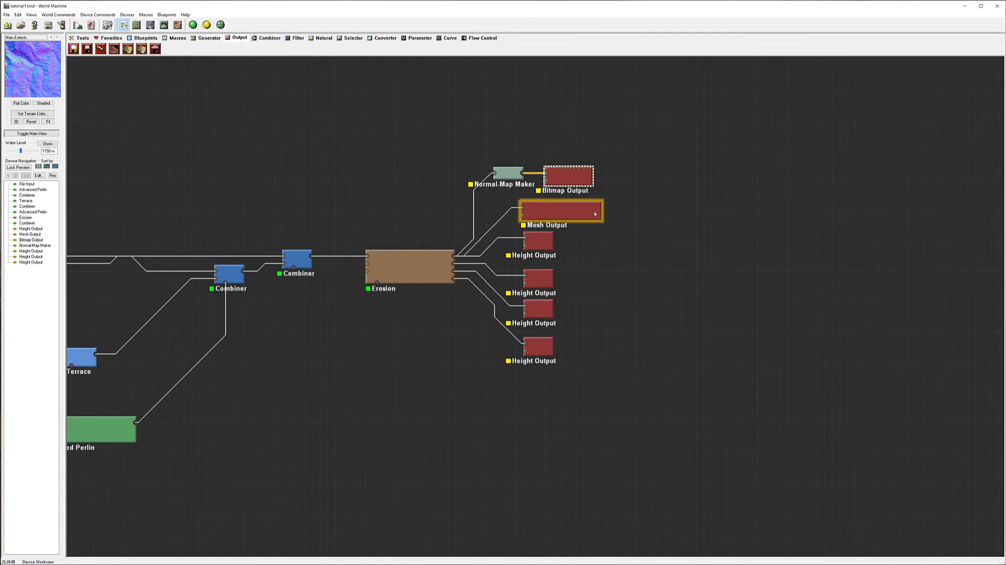
- Review the file name and format settings in the Bitmap Output's properties
{"action": "double_click", "coordinate": [578, 182]}
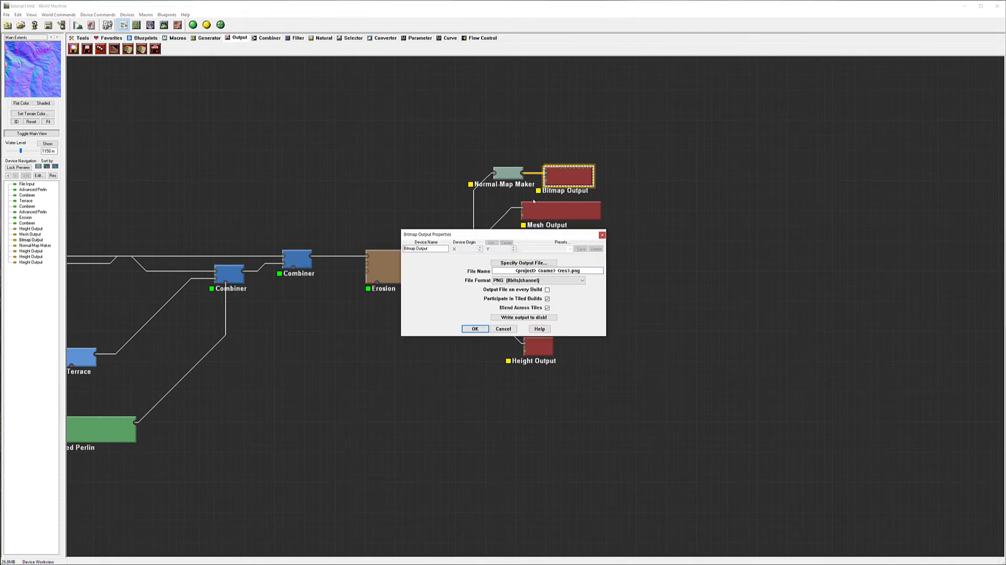
{"action": "left_click_drag", "start_coordinate": [527, 236], "coordinate": [406, 135]}
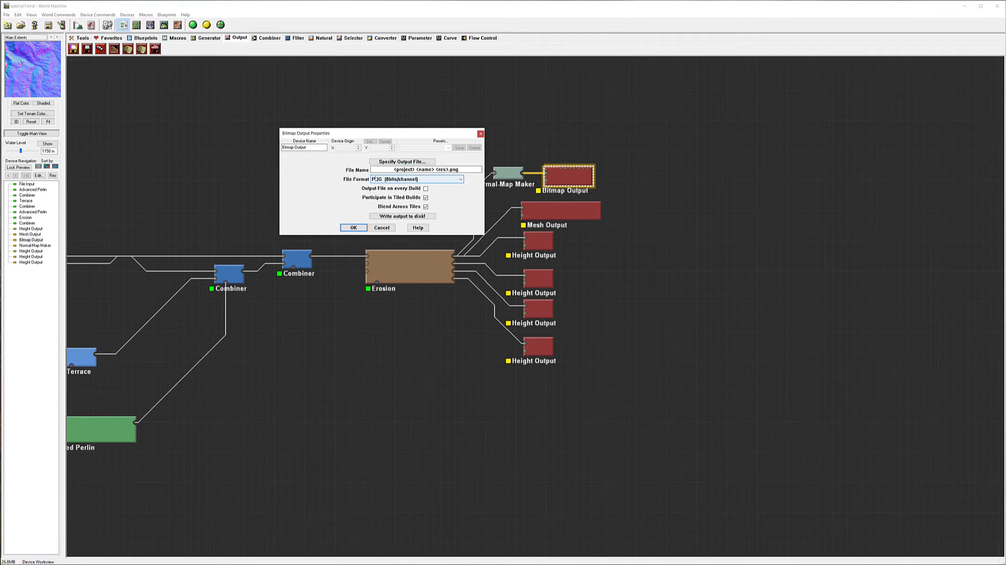
{"action": "left_click", "coordinate": [353, 227]}
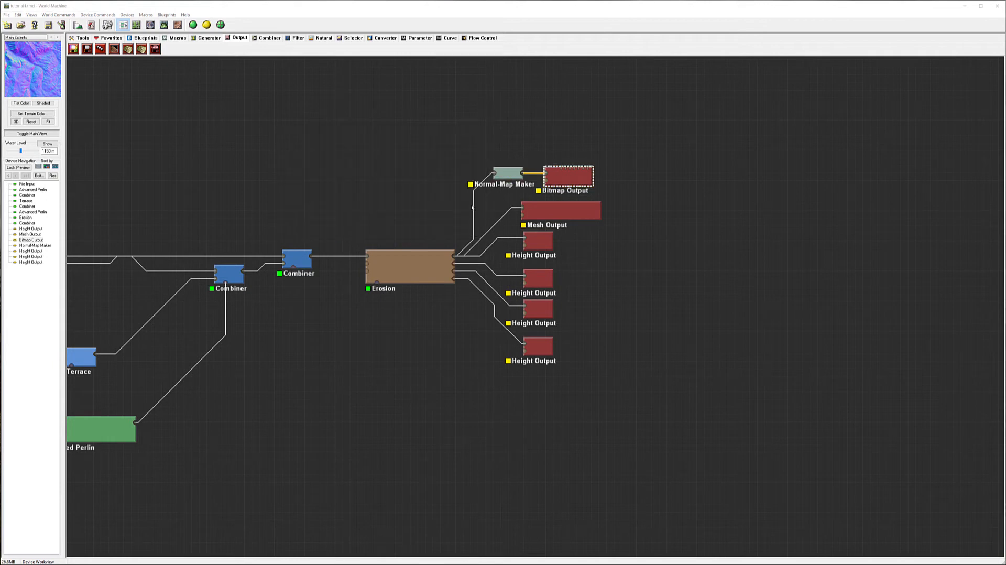
- Examine the encoding type options in the Normal Map Maker's properties
{"action": "double_click", "coordinate": [507, 175]}
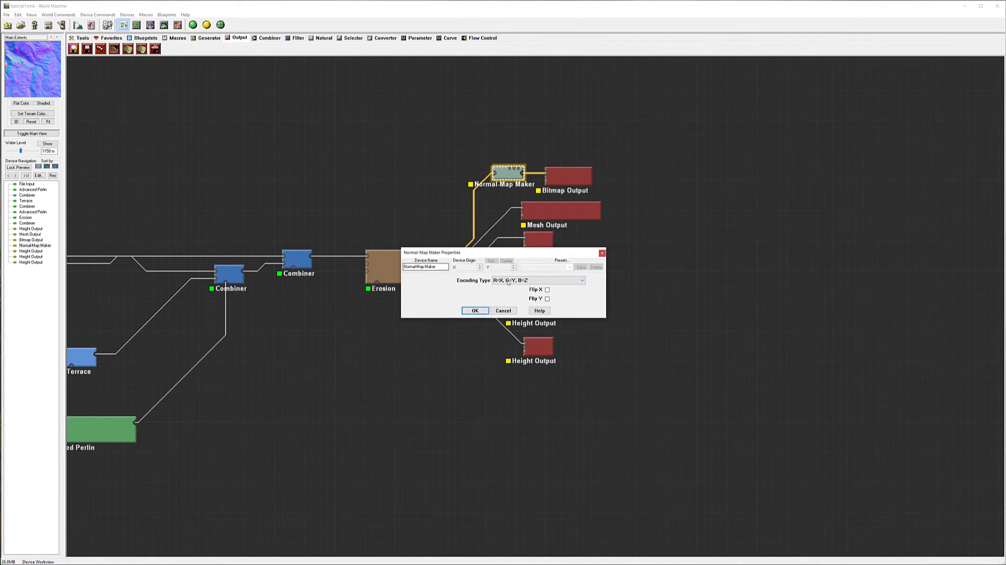
{"action": "left_click", "coordinate": [566, 282]}
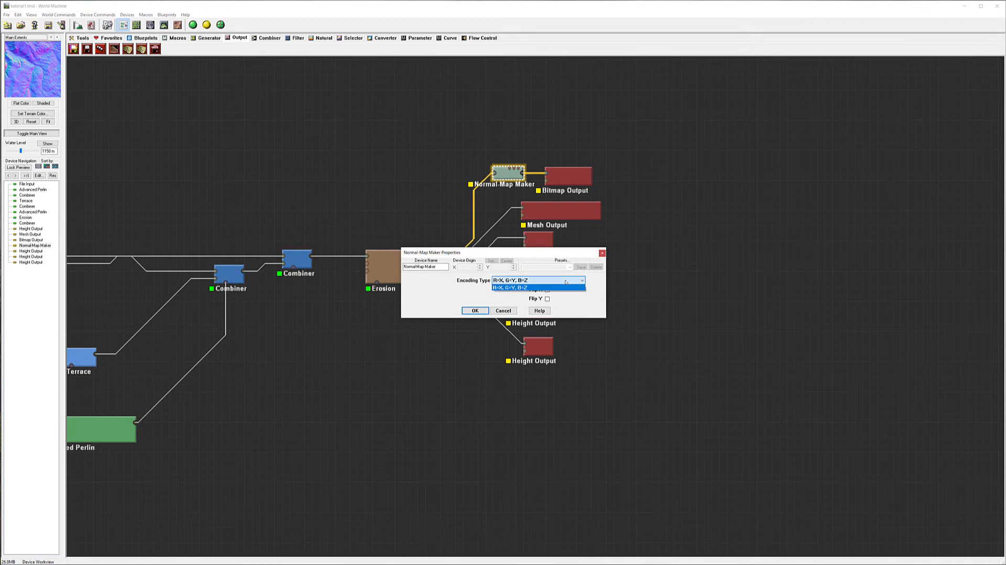
{"action": "left_click", "coordinate": [590, 314]}
{"action": "left_click", "coordinate": [468, 311]}
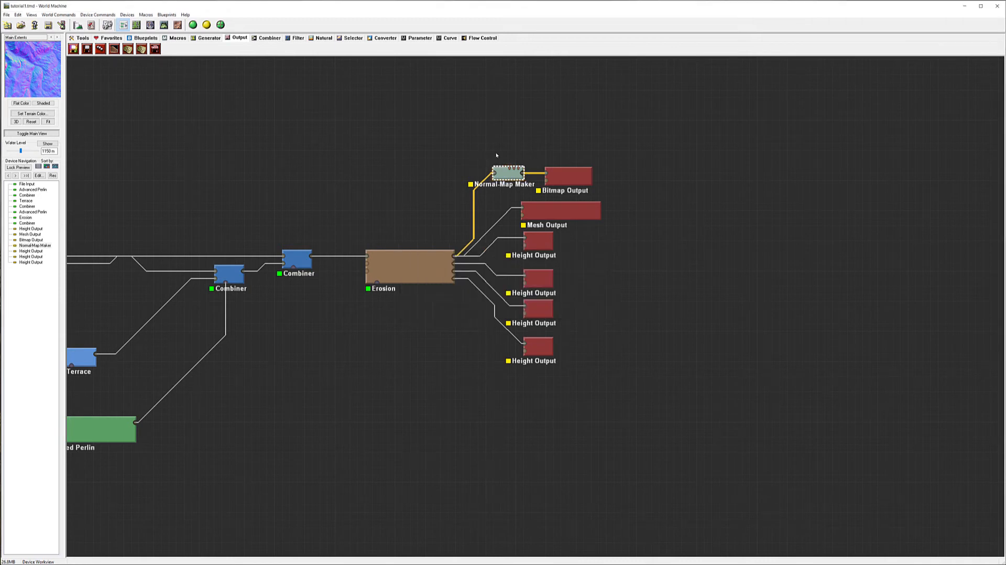
- Set the Bitmap Output's format to TIFF (16bits/channel) and its output file to "normal" in the maps folder
{"action": "double_click", "coordinate": [562, 176]}
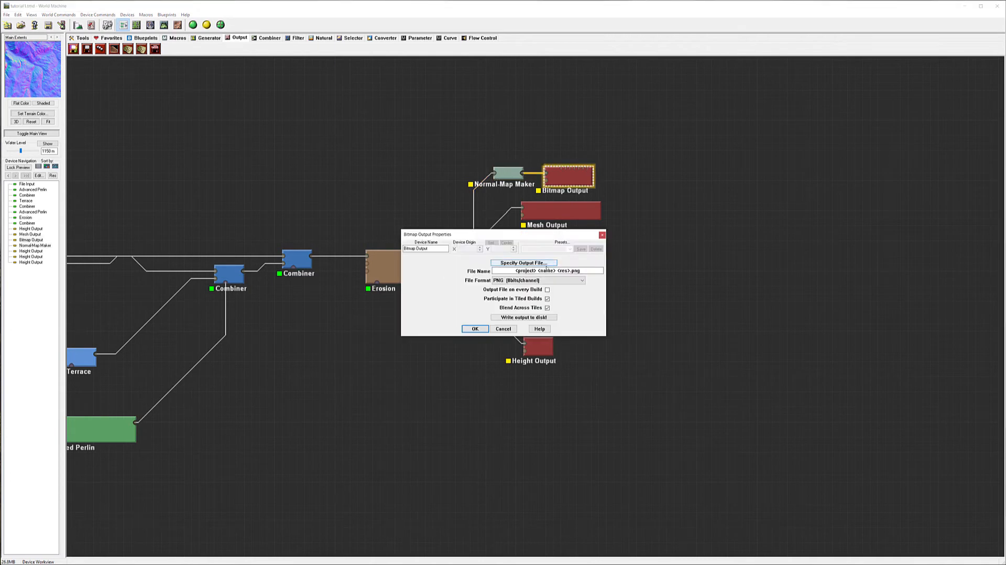
{"action": "left_click", "coordinate": [550, 280]}
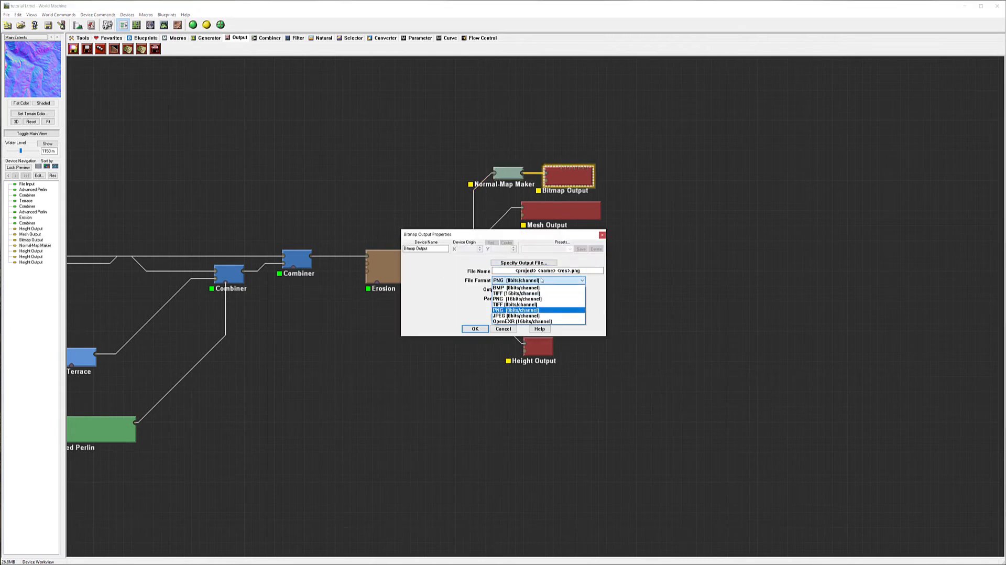
{"action": "left_click", "coordinate": [516, 294]}
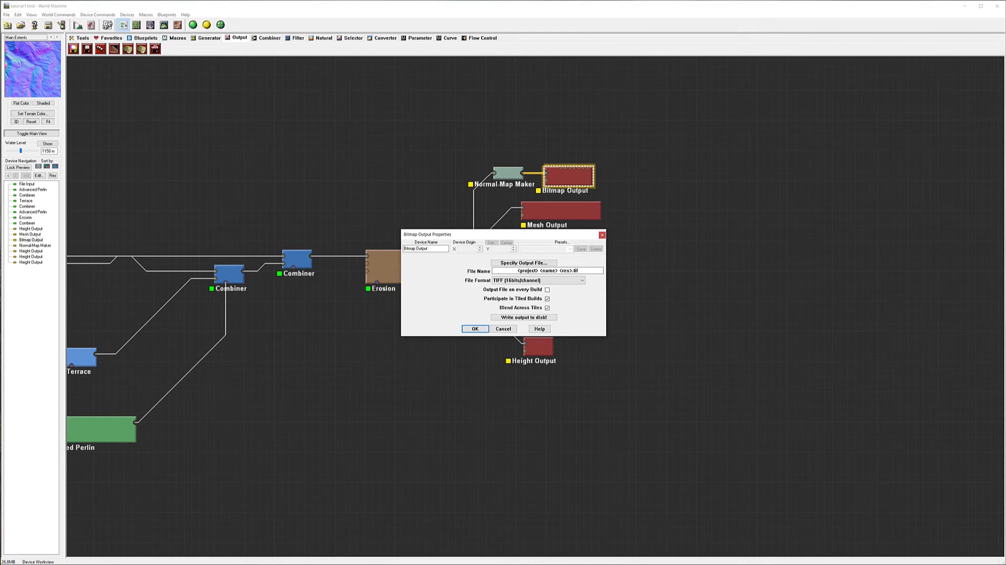
{"action": "left_click", "coordinate": [524, 262]}
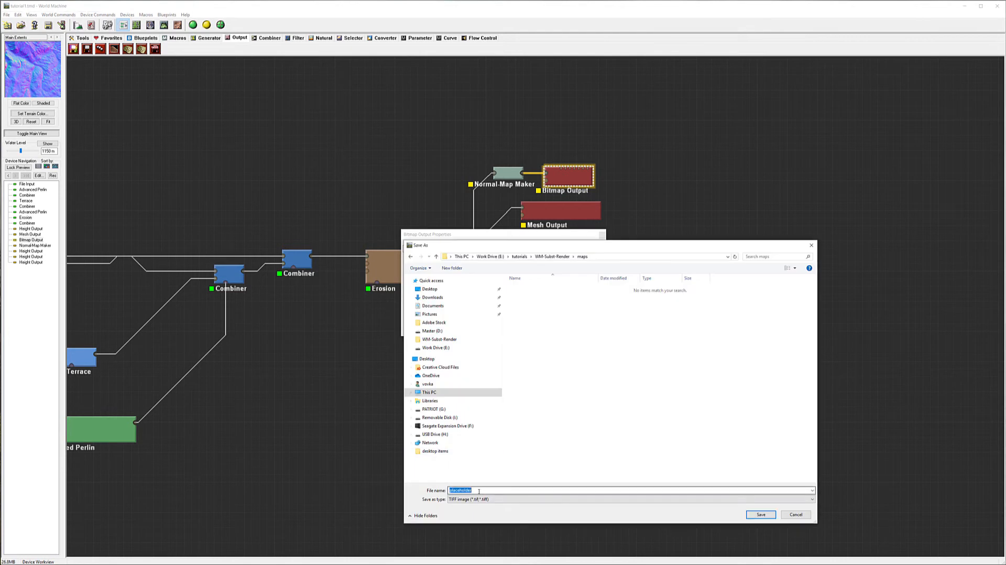
{"action": "type", "text": "normal"}
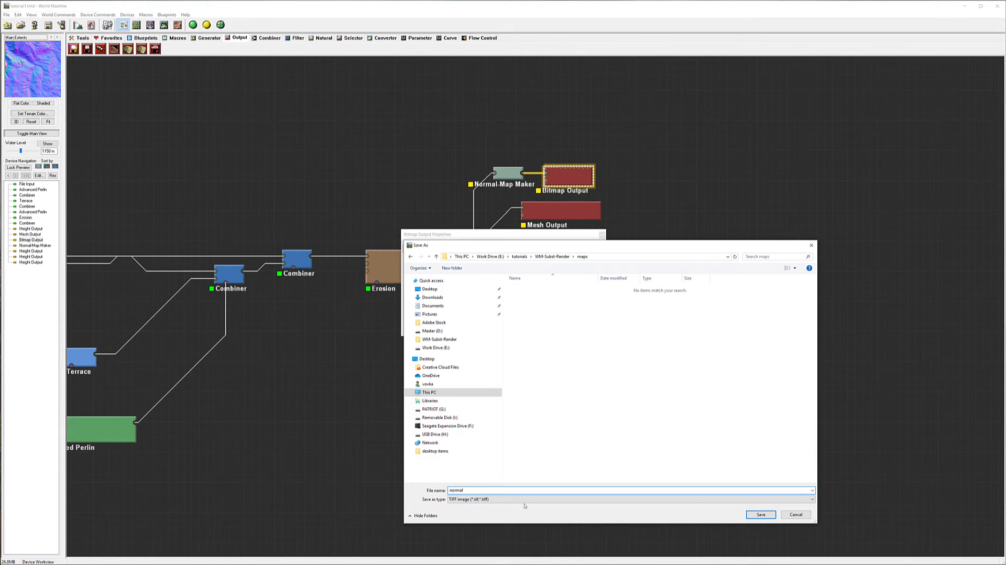
{"action": "left_click", "coordinate": [761, 514]}
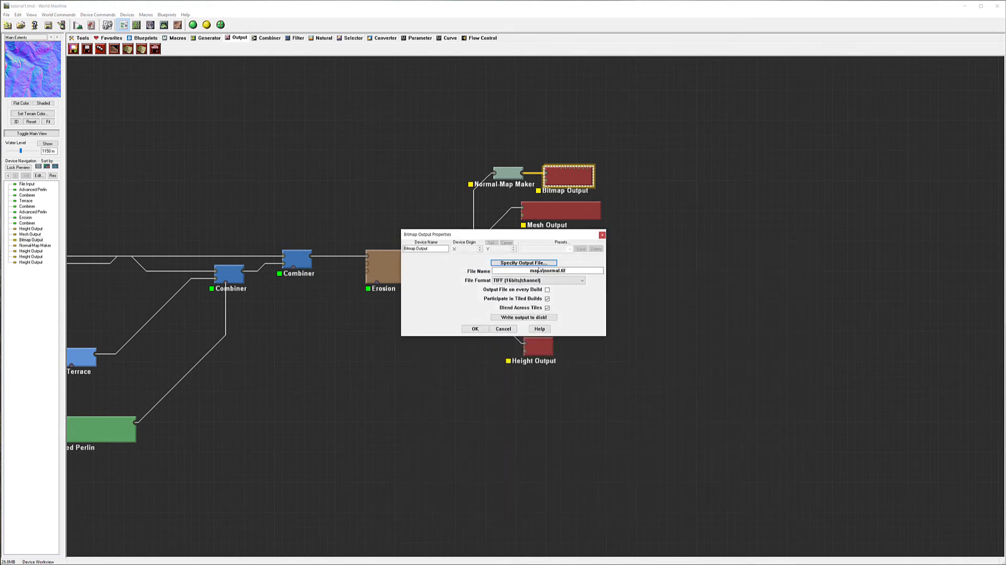
- Confirm the Bitmap Output settings and set the Mesh Output's type to Simple Mesh Reduction with a target kTri count of 512
{"action": "left_click", "coordinate": [475, 329]}
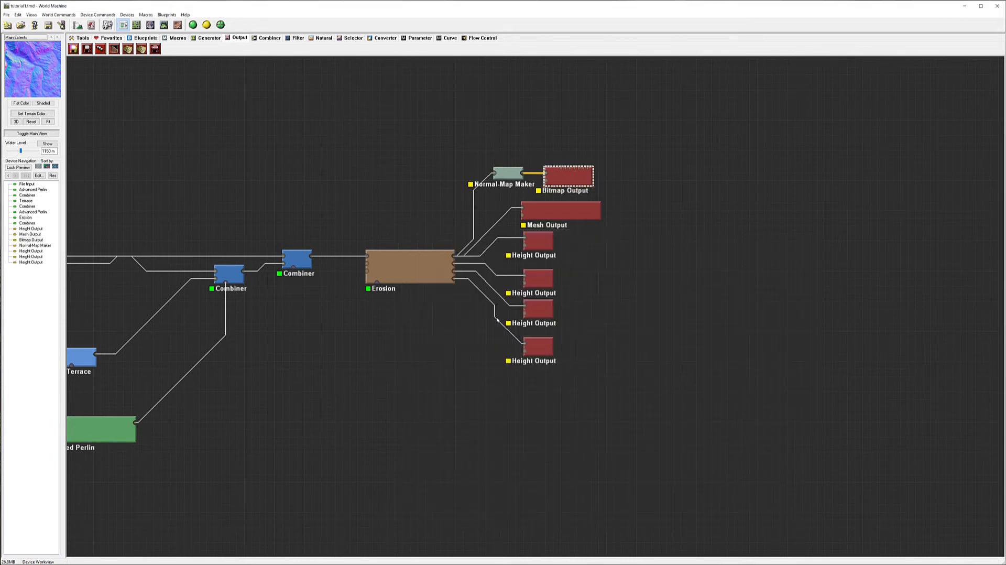
{"action": "double_click", "coordinate": [545, 215]}
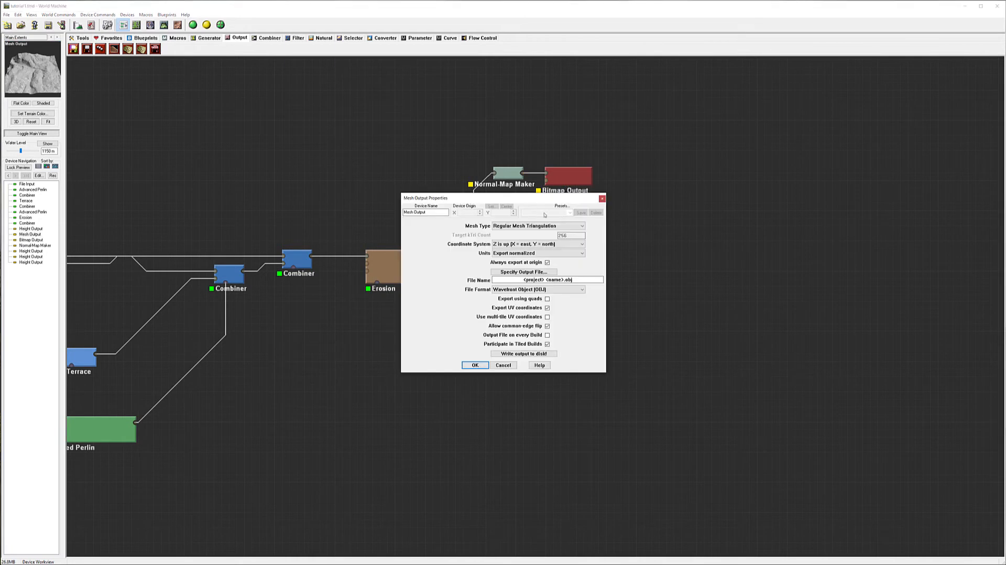
{"action": "left_click", "coordinate": [544, 226]}
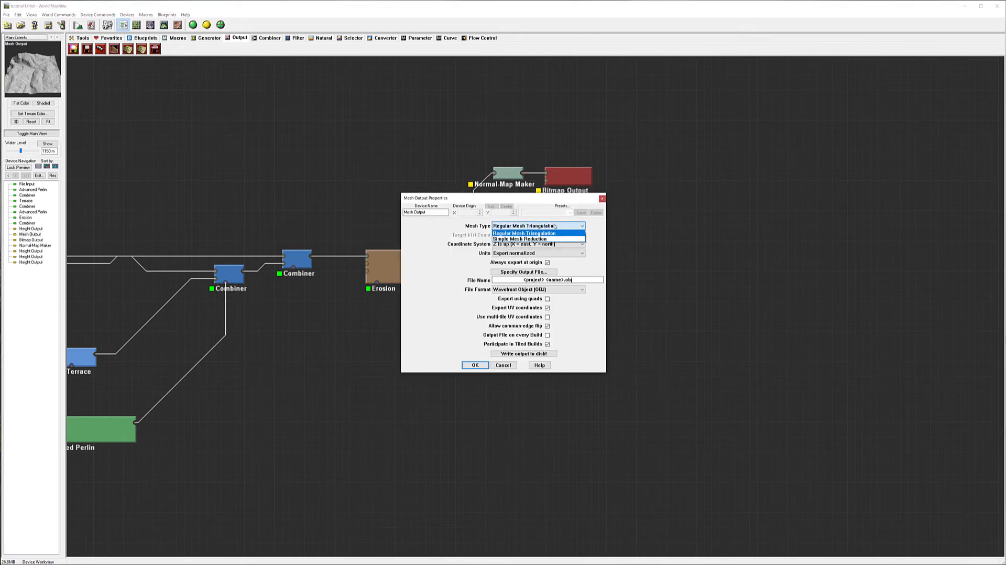
{"action": "left_click", "coordinate": [524, 237]}
{"action": "key", "text": "Tab"}
{"action": "type", "text": "512"}
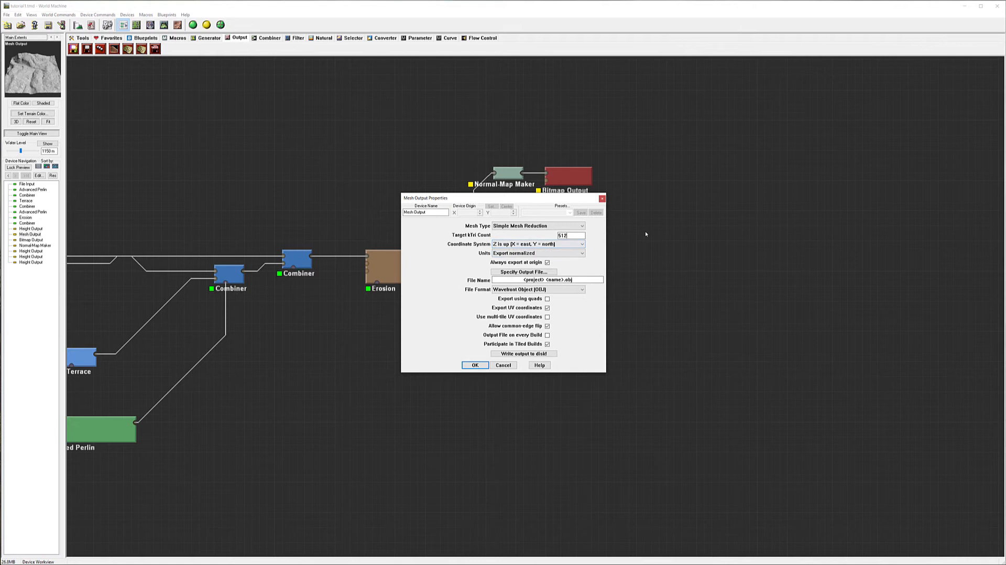
- Keep Z up for the Mesh Output, enable multi-tile UV coordinates and set its output file to "mesh" (OBJ) in the maps folder
{"action": "left_click", "coordinate": [570, 245]}
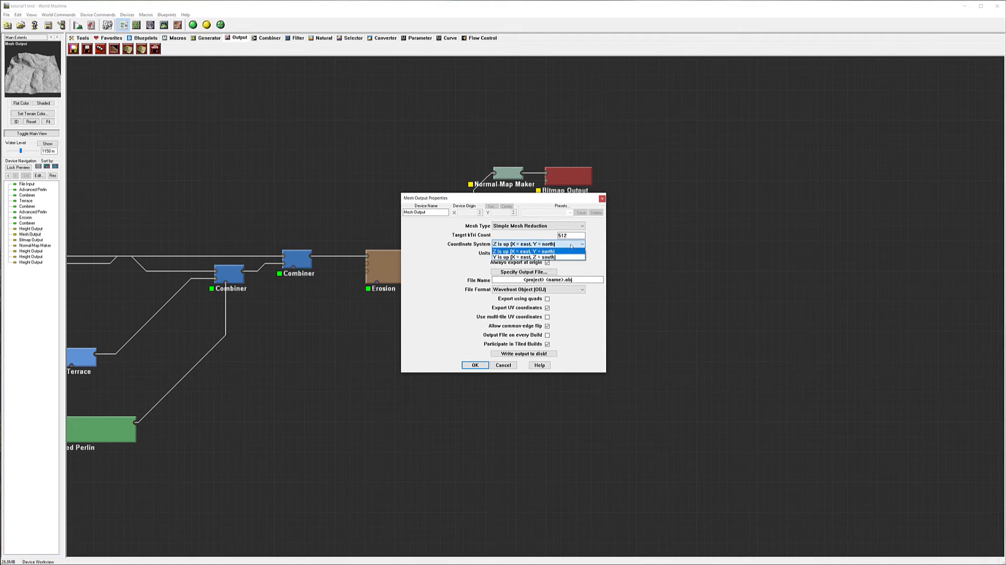
{"action": "left_click", "coordinate": [603, 244]}
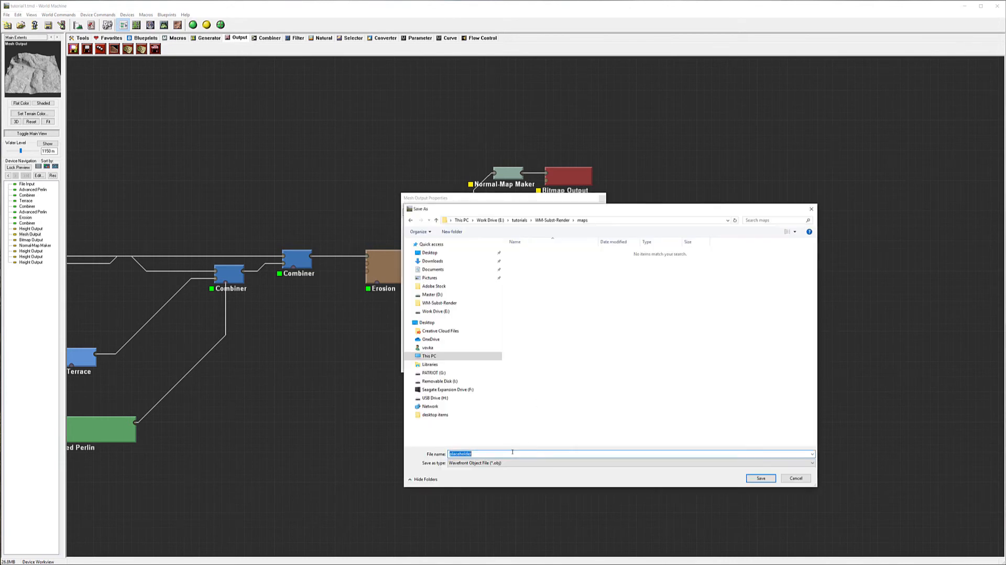
{"action": "type", "text": "mesh"}
{"action": "left_click", "coordinate": [760, 478]}
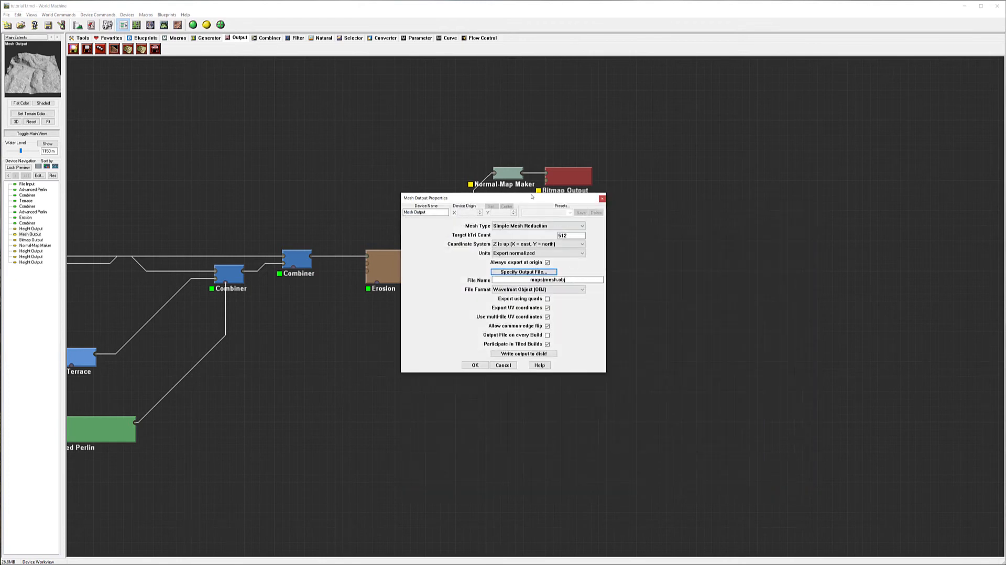
{"action": "left_click", "coordinate": [477, 366]}
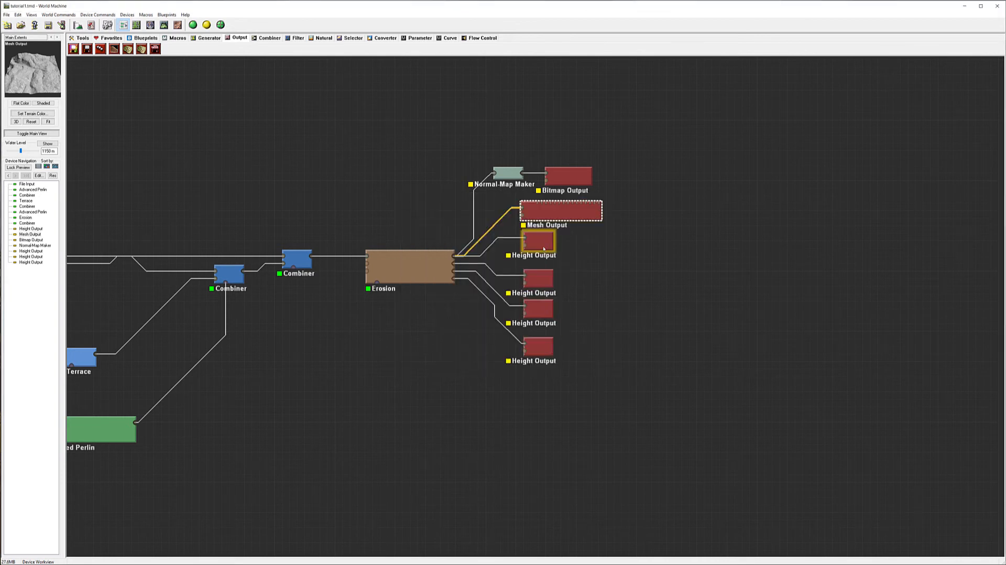
- Configure the first Height Output, below the Mesh Output, as TIFF (16bit) with the file name "highfield" in the maps folder
{"action": "double_click", "coordinate": [544, 248]}
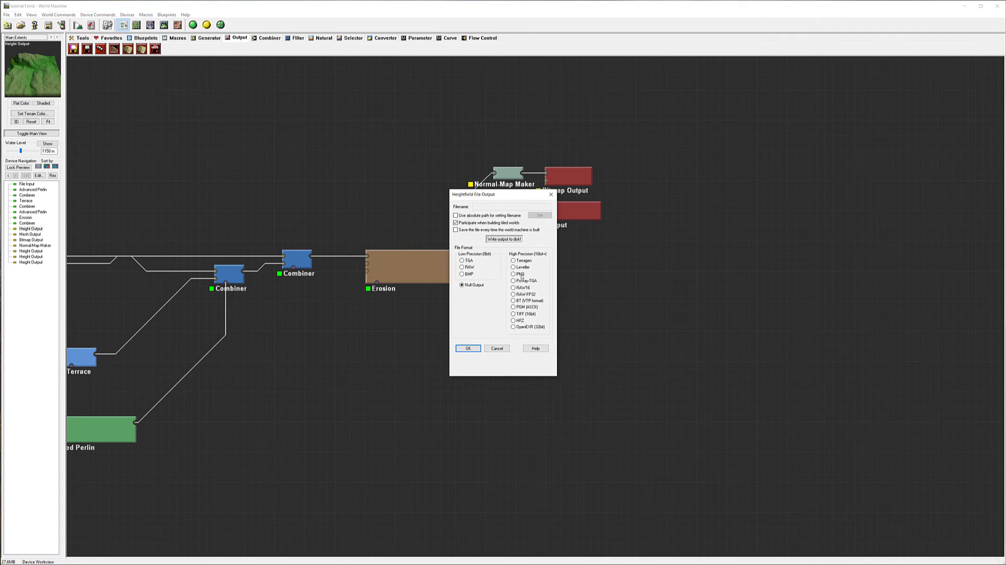
{"action": "left_click", "coordinate": [525, 315]}
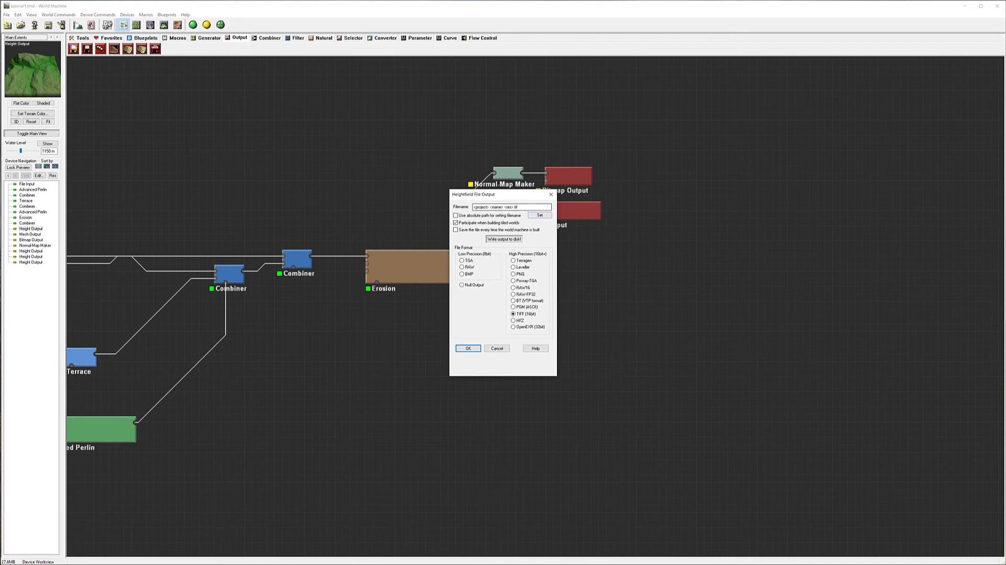
{"action": "left_click", "coordinate": [539, 215]}
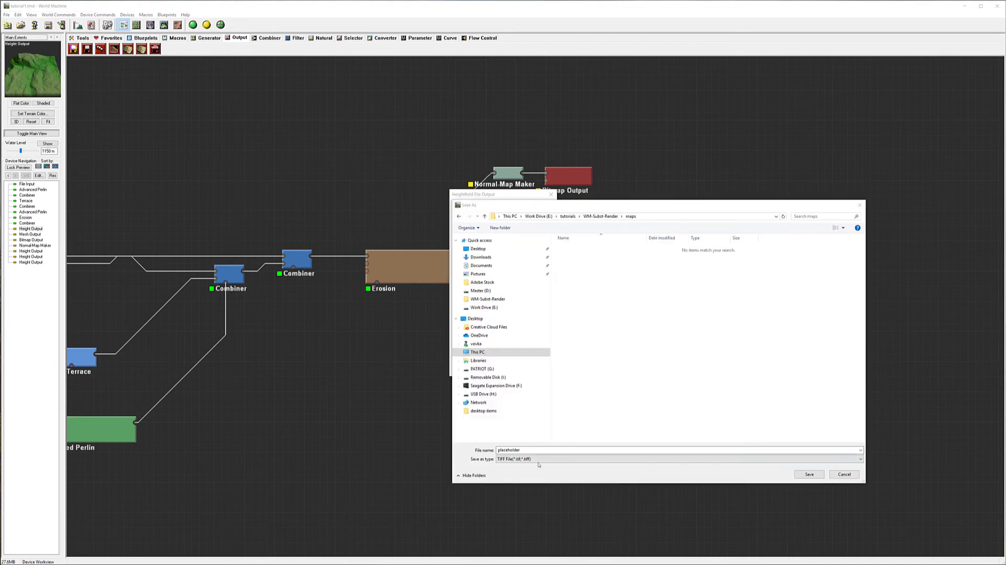
{"action": "type", "text": "N"}
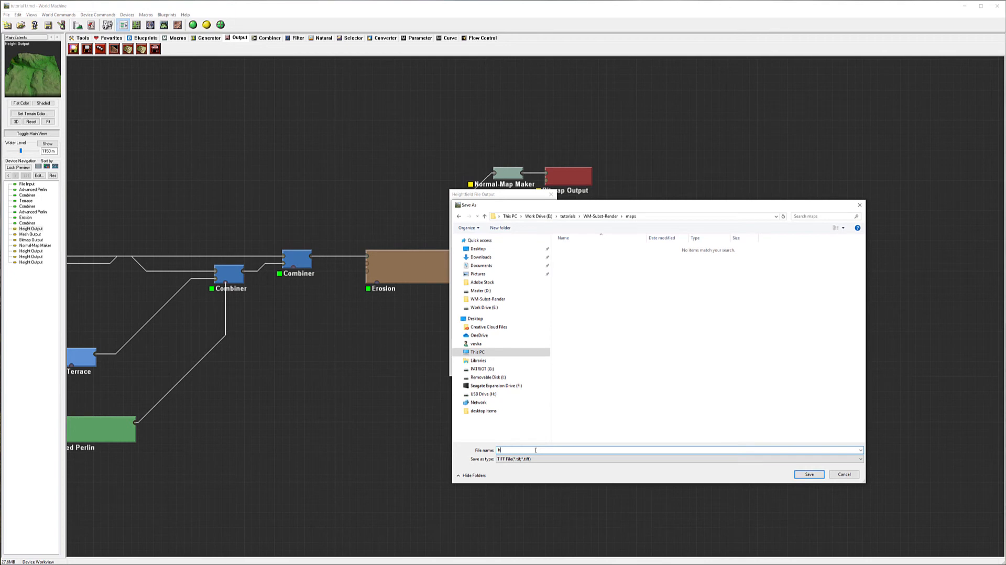
{"action": "type", "text": "ighfield"}
{"action": "left_click", "coordinate": [809, 474]}
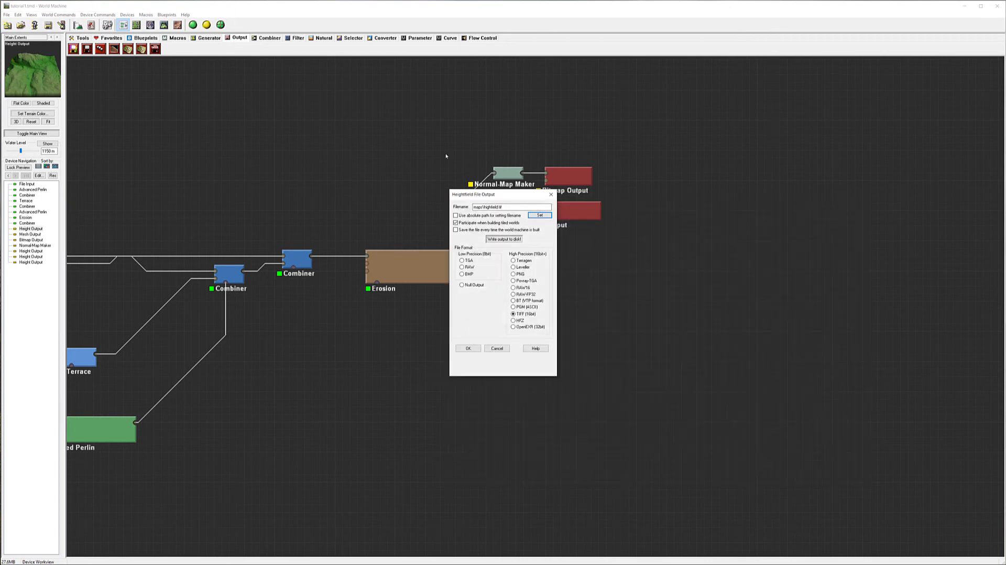
{"action": "left_click", "coordinate": [468, 348]}
- Configure the second Height Output as TIFF (16bit) with the file name "flowmap" in the maps folder
{"action": "double_click", "coordinate": [533, 278]}
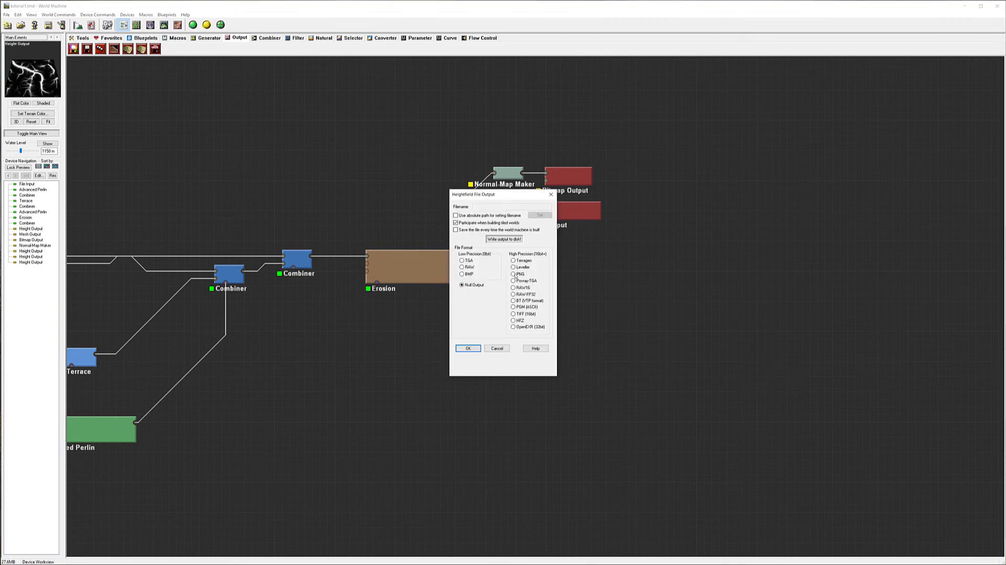
{"action": "left_click", "coordinate": [497, 349]}
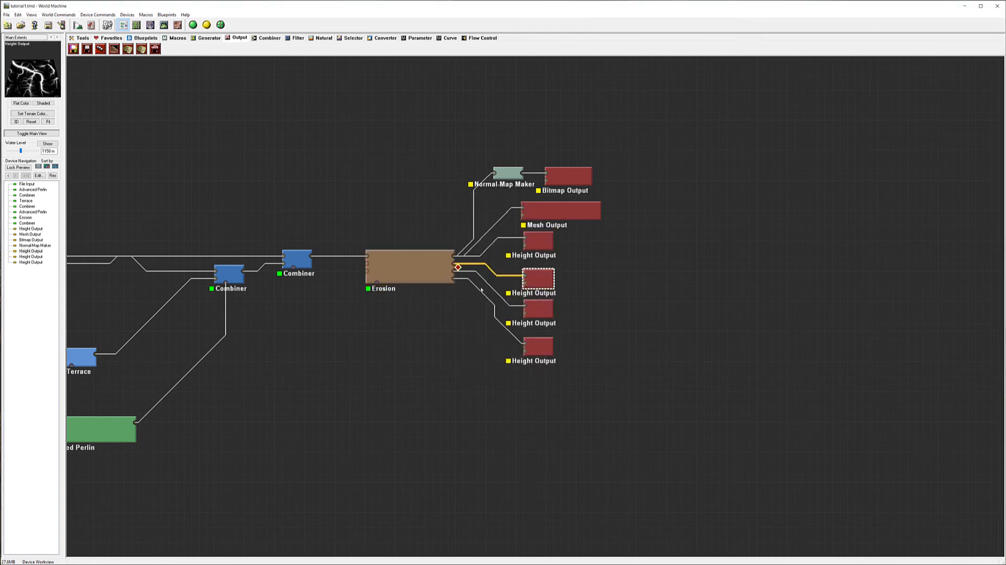
{"action": "double_click", "coordinate": [533, 278]}
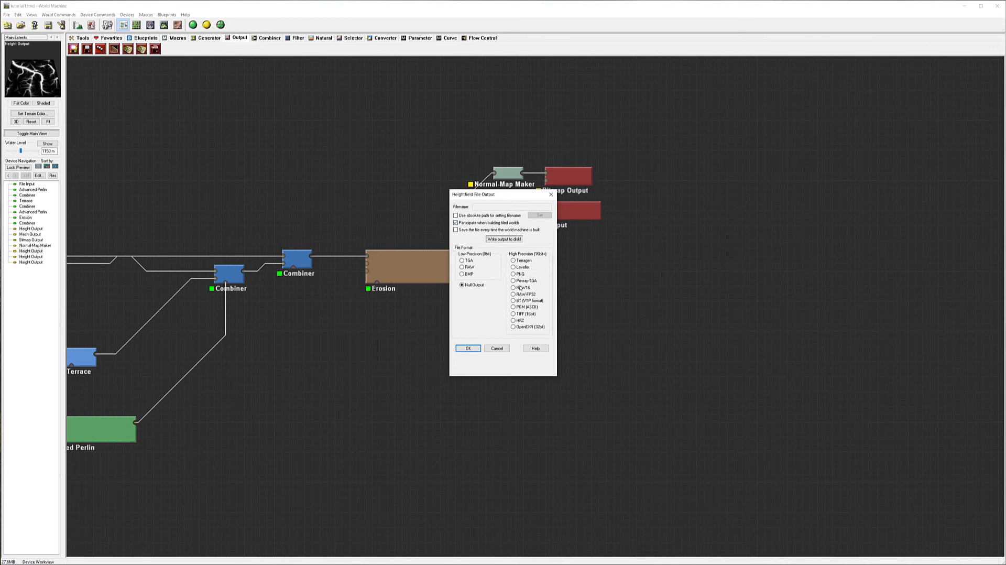
{"action": "left_click", "coordinate": [514, 313]}
{"action": "left_click", "coordinate": [539, 215]}
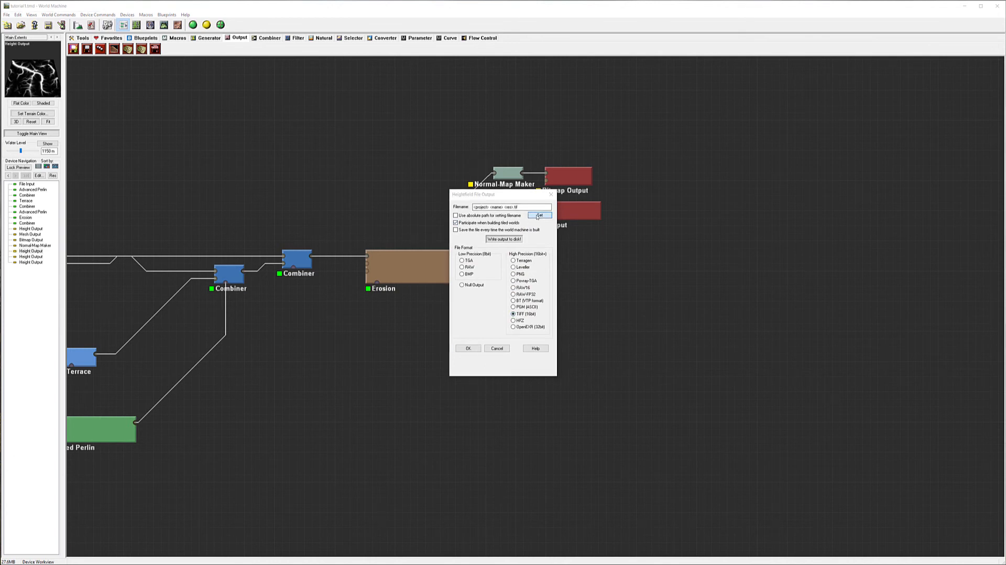
{"action": "double_click", "coordinate": [531, 450]}
{"action": "type", "text": "tlow"}
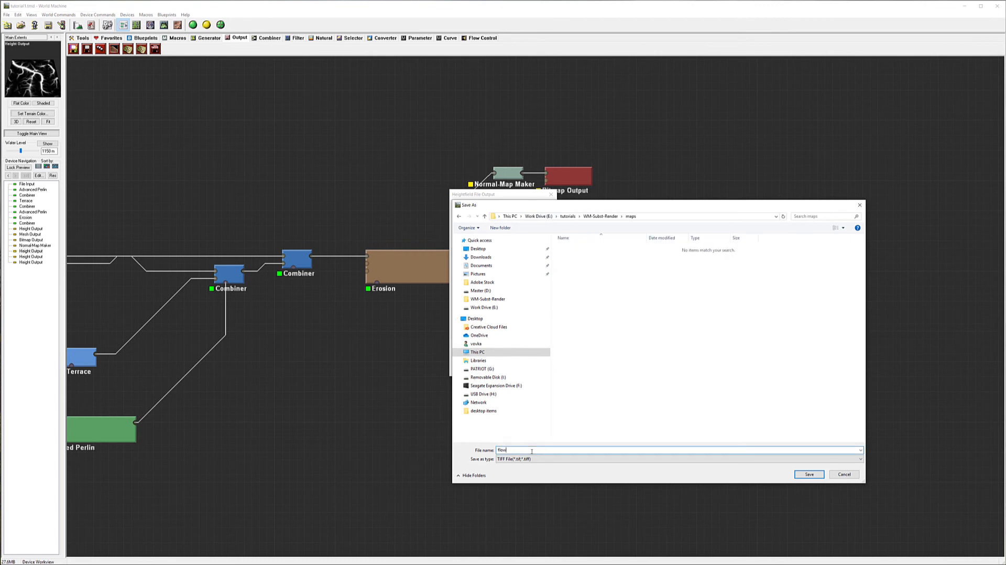
{"action": "left_click", "coordinate": [809, 474]}
{"action": "left_click", "coordinate": [467, 348]}
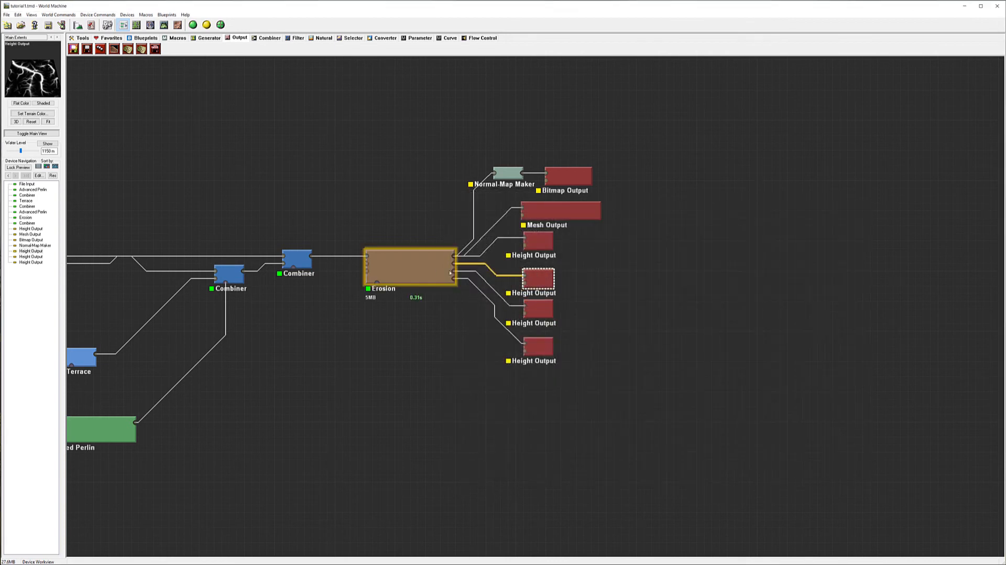
- Configure the third Height Output as TIFF (16bit) with the file name "wearmap" in the maps folder
{"action": "double_click", "coordinate": [536, 306]}
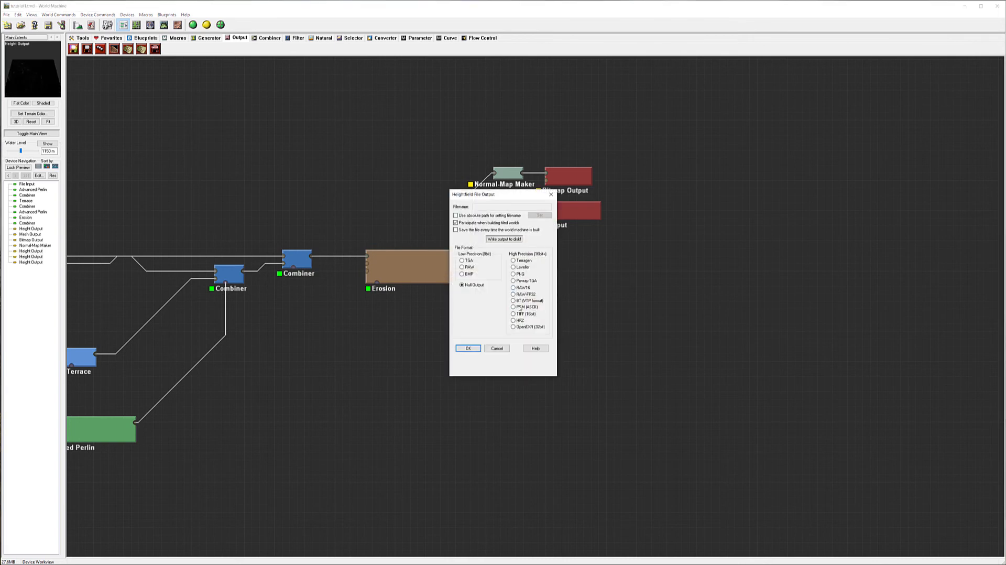
{"action": "left_click", "coordinate": [513, 313]}
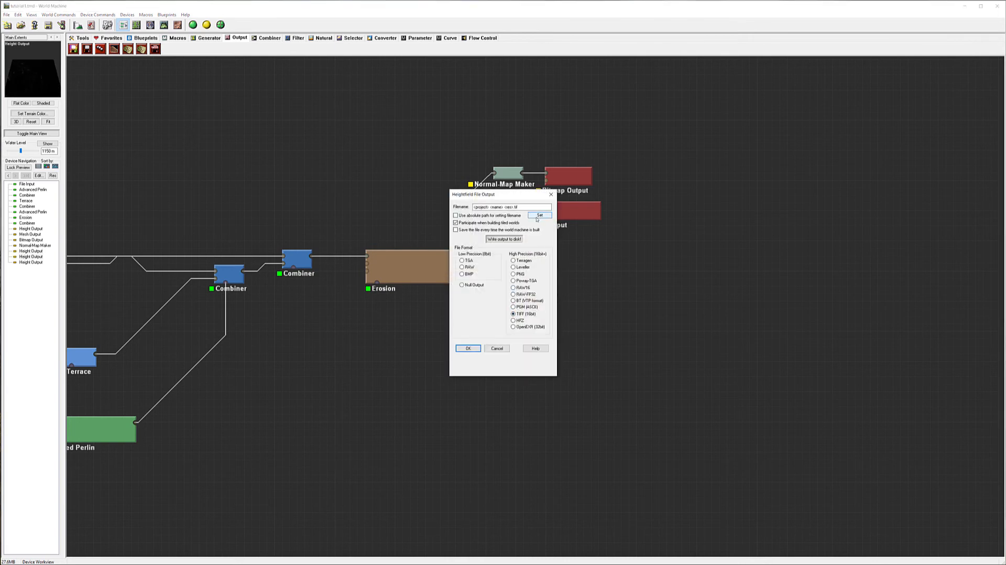
{"action": "left_click", "coordinate": [540, 214]}
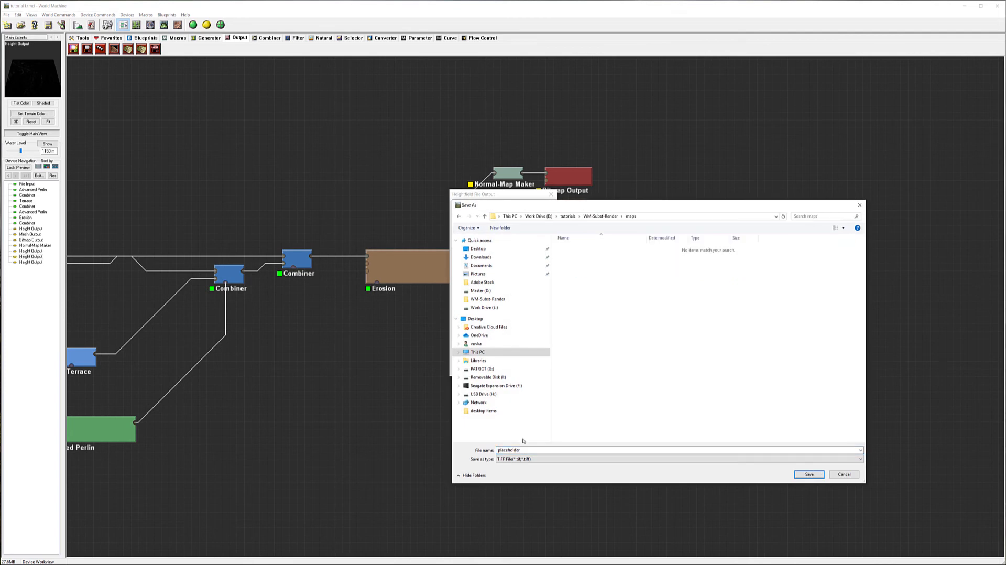
{"action": "double_click", "coordinate": [530, 449]}
{"action": "type", "text": "wearmap"}
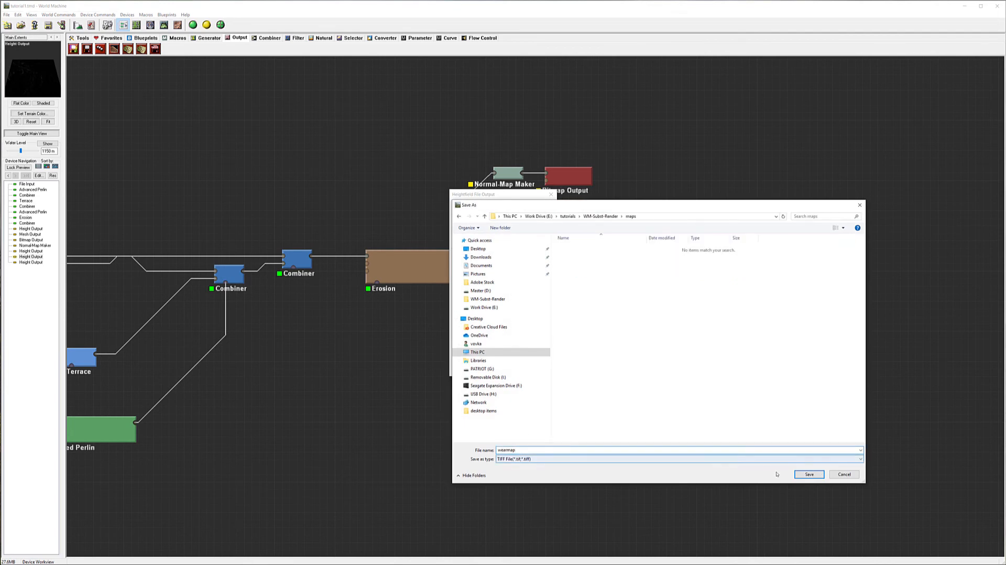
{"action": "left_click", "coordinate": [808, 474]}
{"action": "left_click", "coordinate": [468, 348]}
- Configure the last Height Output as TIFF (16bit) with the file name "depmap" in the maps folder
{"action": "double_click", "coordinate": [545, 341]}
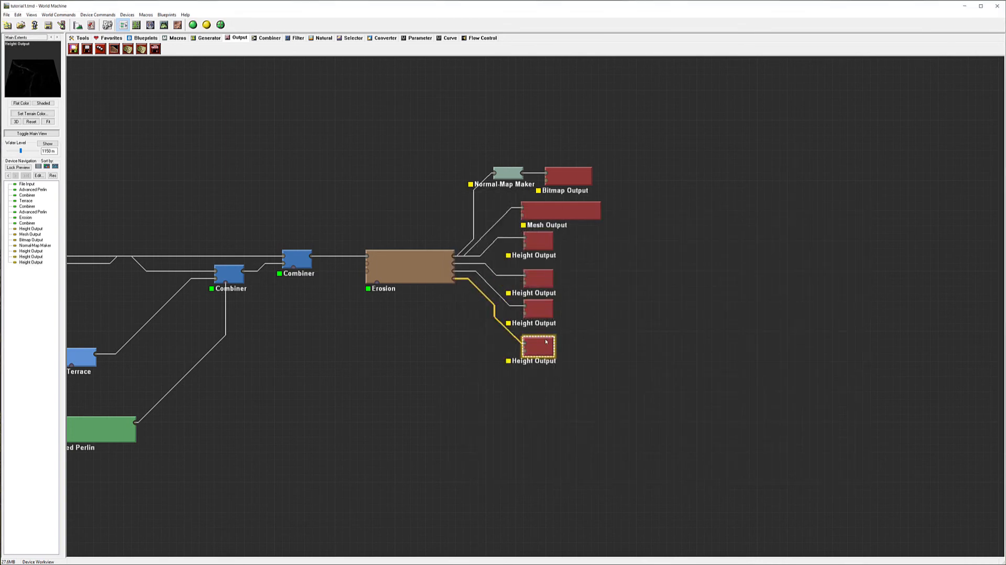
{"action": "left_click", "coordinate": [514, 313]}
{"action": "left_click", "coordinate": [537, 216]}
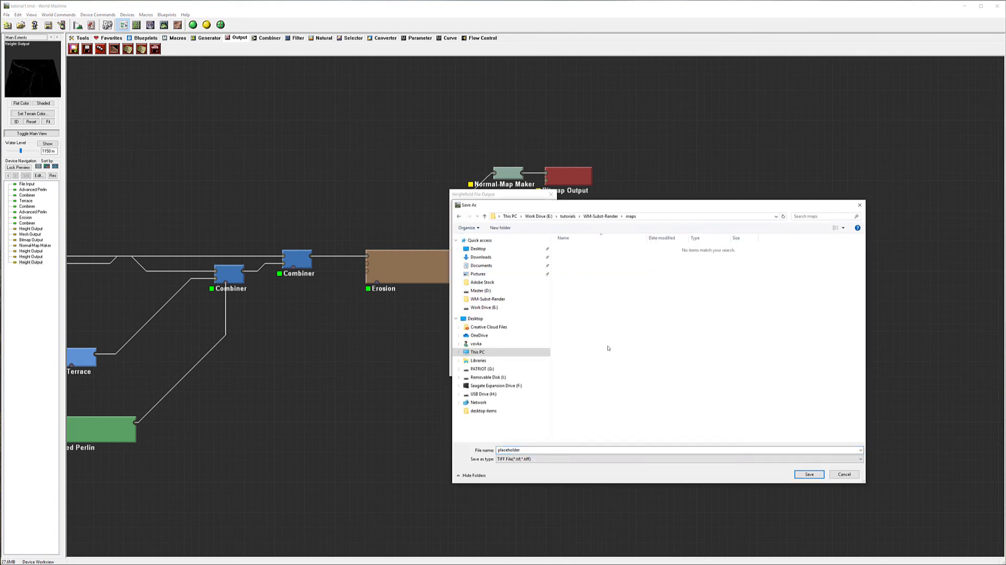
{"action": "double_click", "coordinate": [560, 449]}
{"action": "type", "text": "depmap"}
{"action": "left_click", "coordinate": [807, 474]}
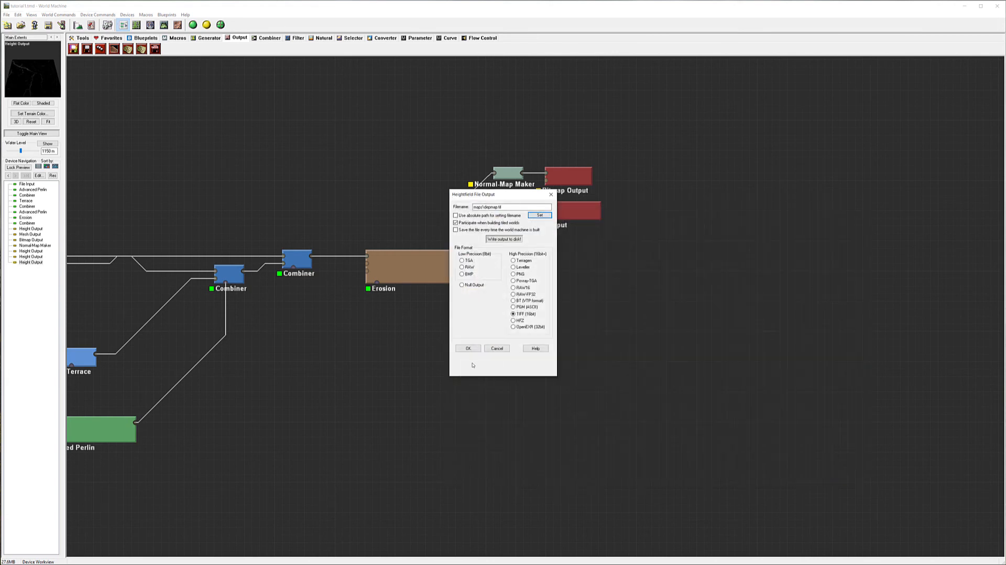
{"action": "left_click", "coordinate": [469, 348]}
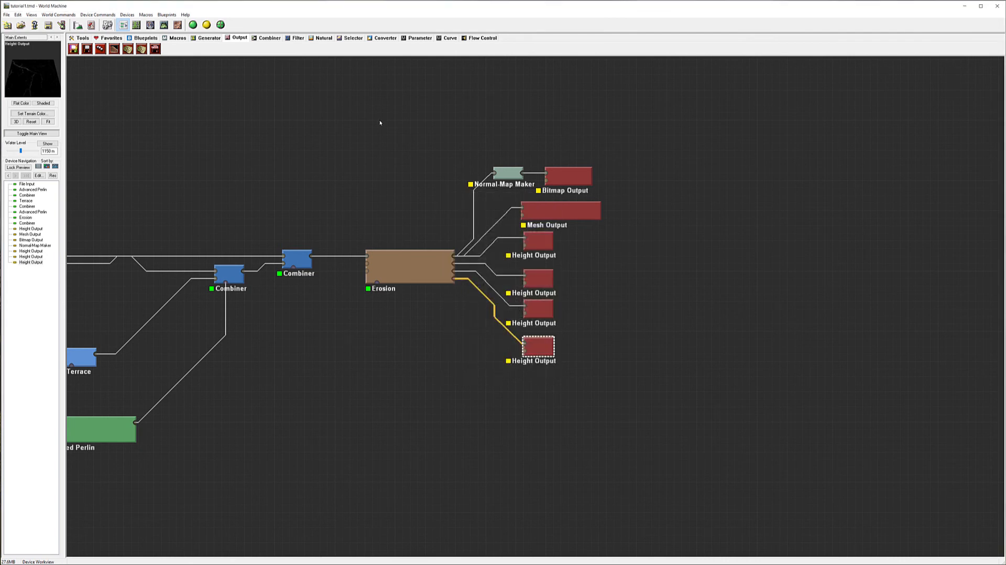
- Set the project's normal build resolution to 2049 x 2049 and the Main Extents width to 19 km
{"action": "left_click", "coordinate": [77, 26]}
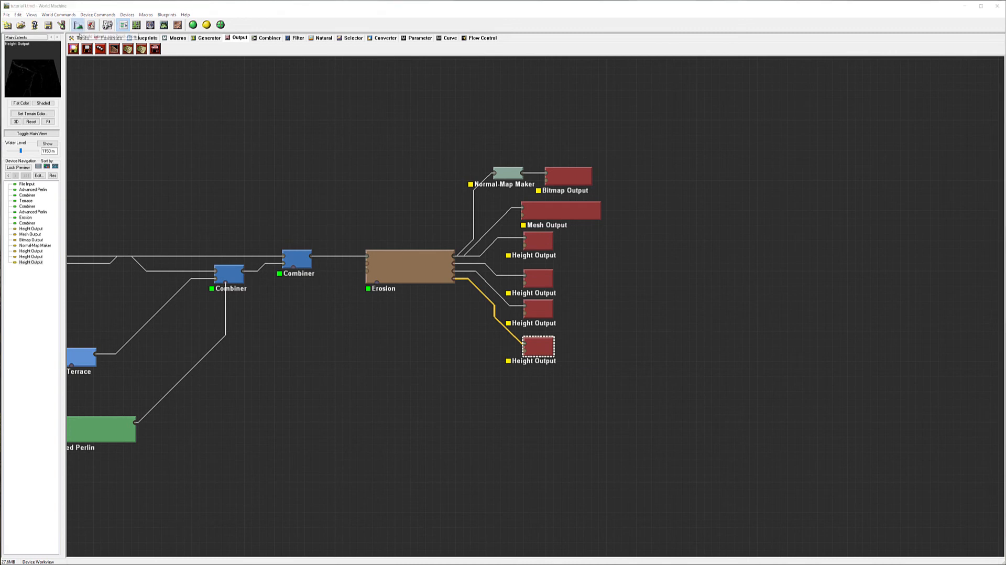
{"action": "left_click", "coordinate": [569, 256]}
{"action": "left_click", "coordinate": [570, 255]}
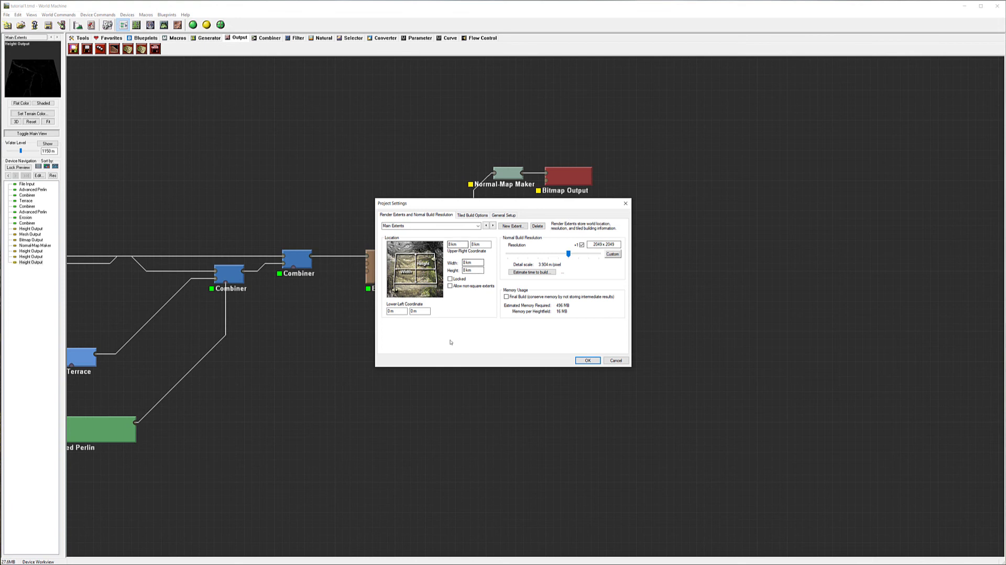
{"action": "left_click", "coordinate": [464, 263]}
{"action": "type", "text": "19"}
{"action": "left_click", "coordinate": [464, 271]}
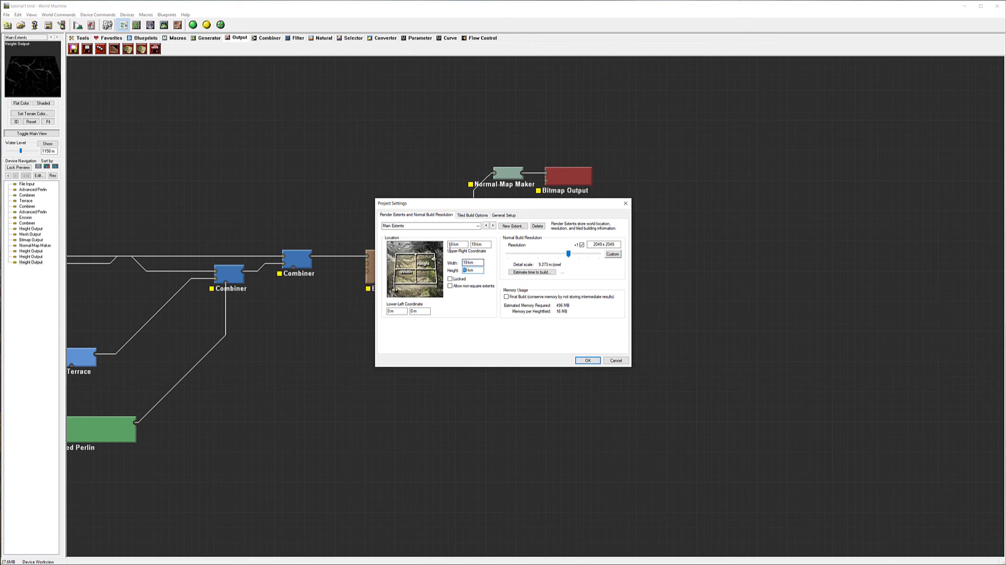
{"action": "left_click", "coordinate": [588, 361]}
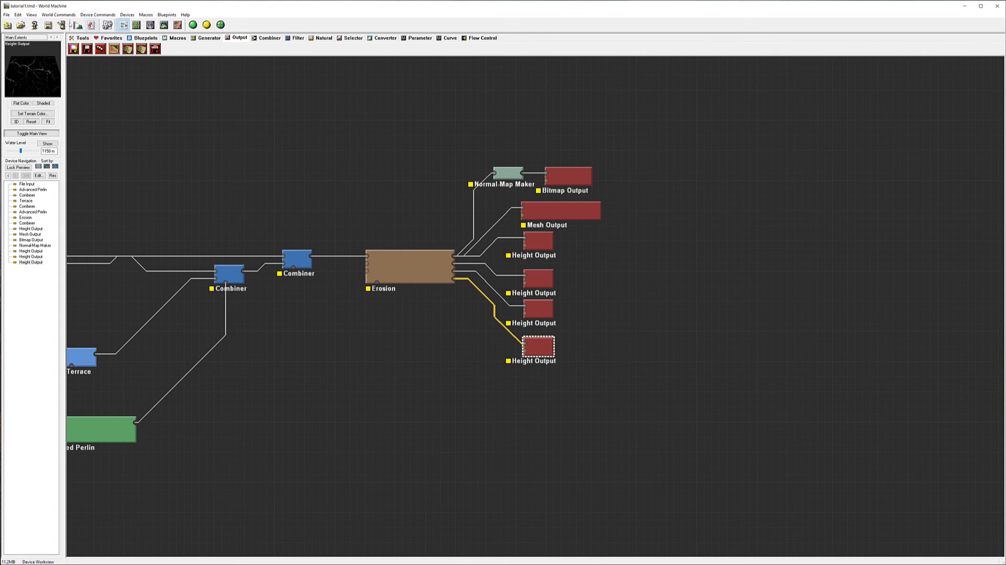
- Export all output devices from the Output Manager, building the world first
{"action": "left_click", "coordinate": [61, 24]}
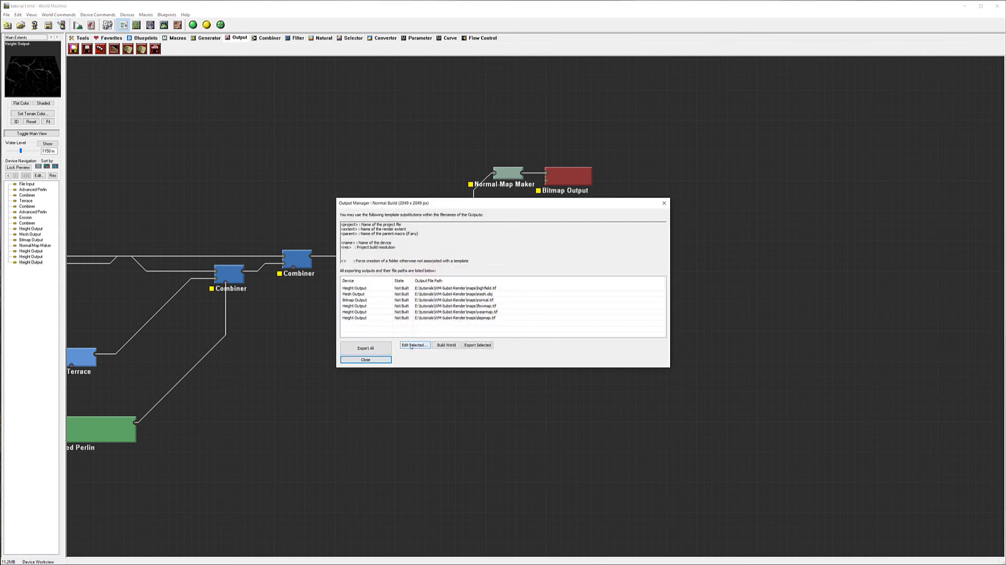
{"action": "left_click", "coordinate": [384, 350]}
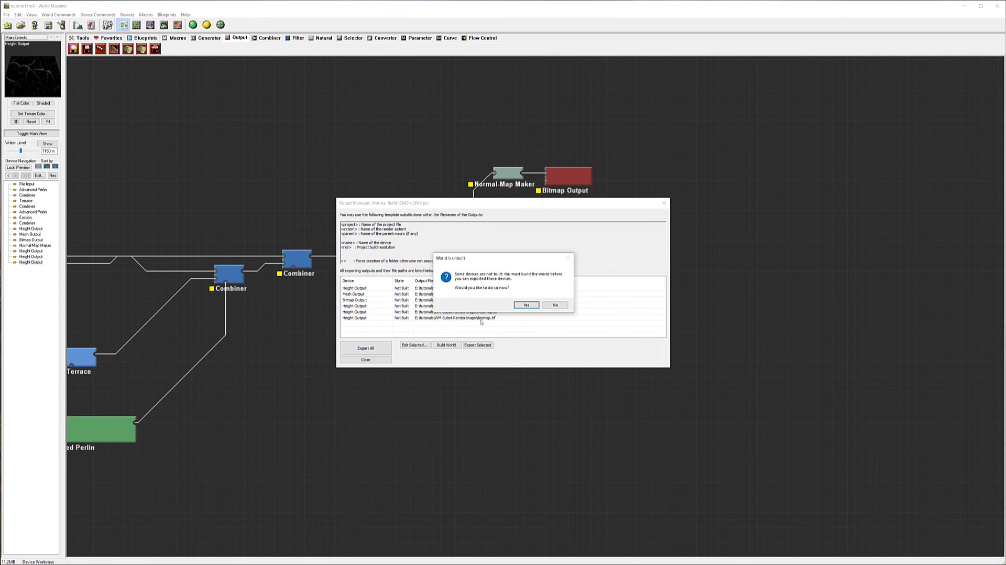
{"action": "left_click", "coordinate": [526, 305]}
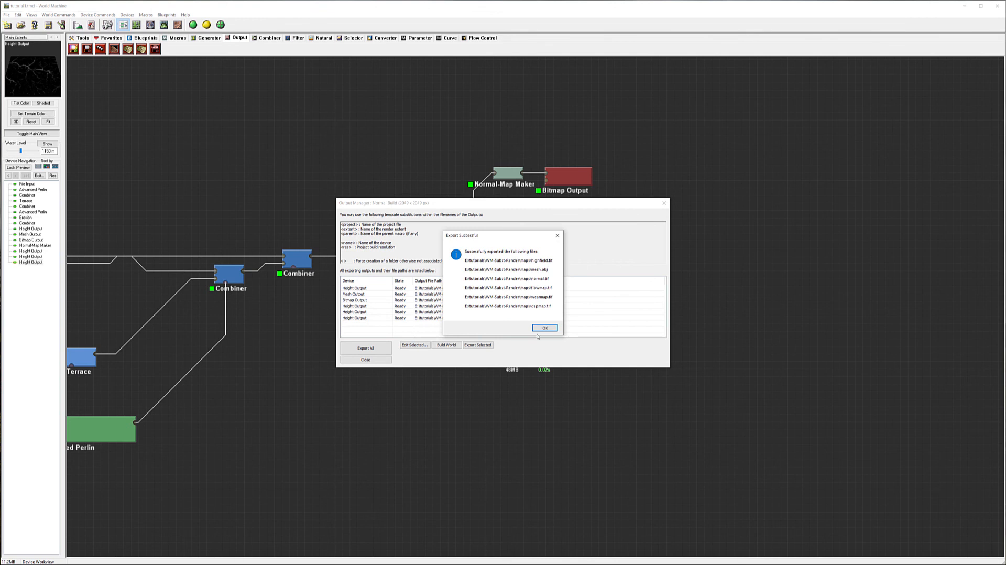
{"action": "left_click", "coordinate": [544, 328]}
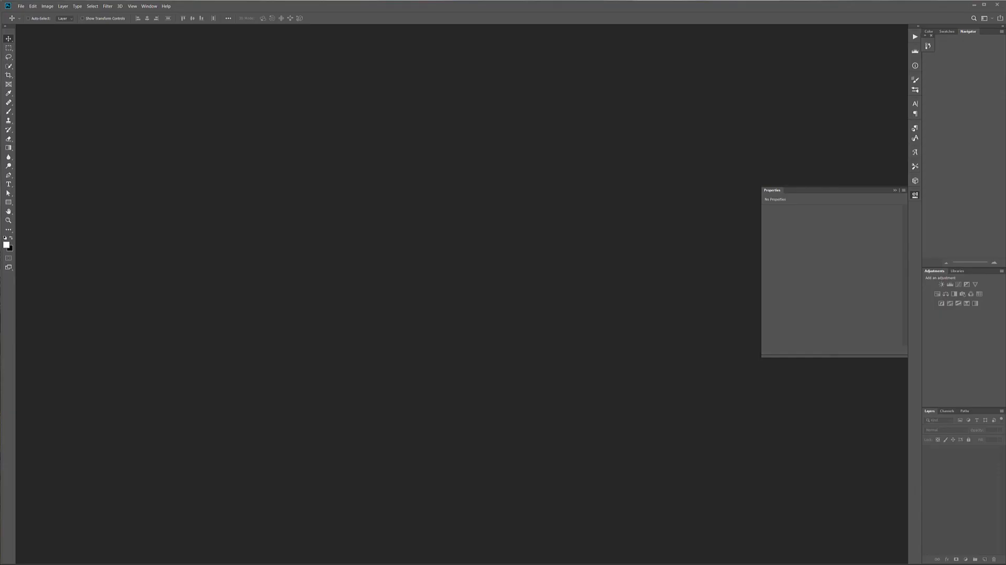
- In Photoshop, open the exported highfield.tif and place the flowmap, wearmap, depmap and normal TIFF files above it as separate layers
{"action": "left_click_drag", "start_coordinate": [559, 269], "coordinate": [345, 178]}
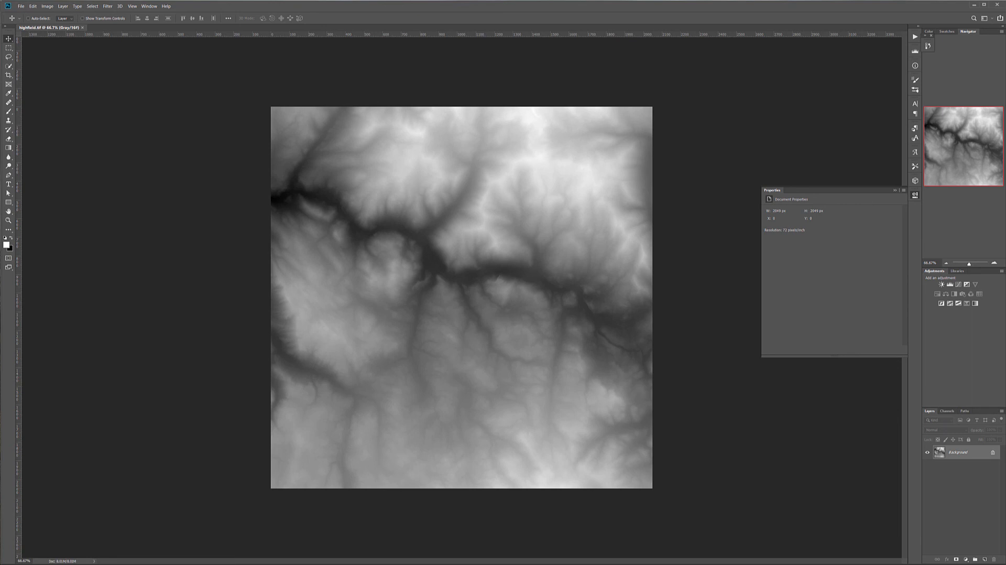
{"action": "left_click_drag", "start_coordinate": [808, 252], "coordinate": [599, 224]}
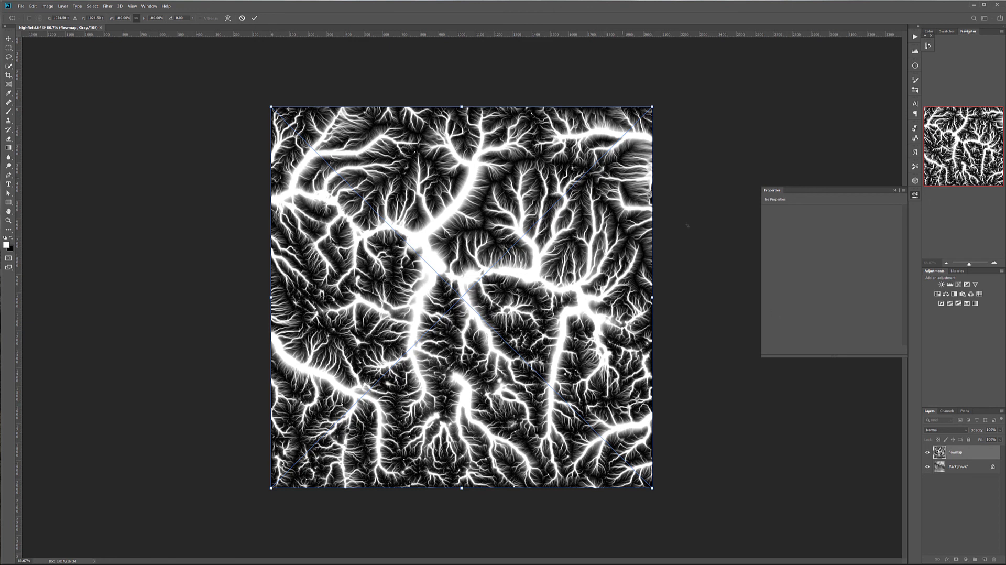
{"action": "key", "text": "Return"}
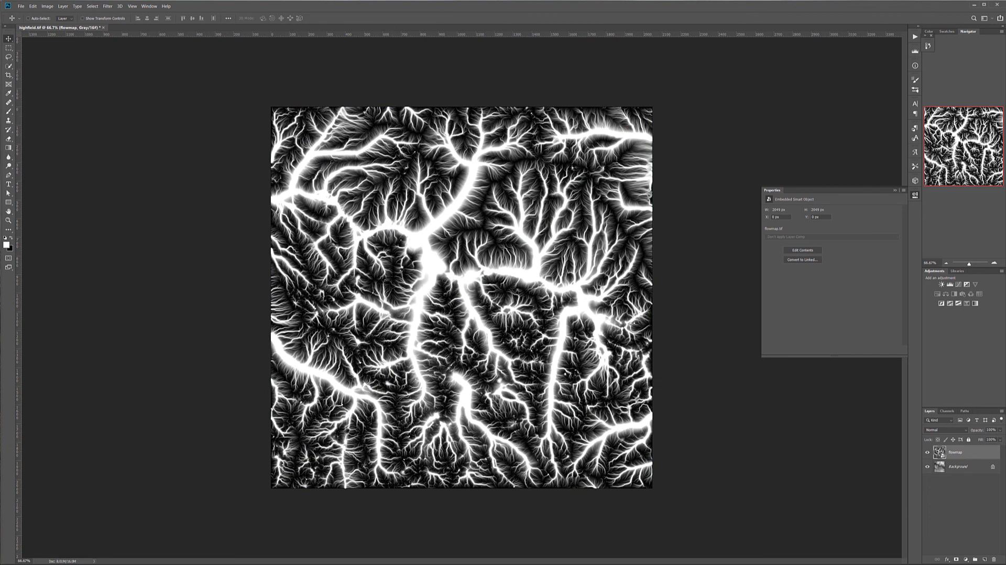
{"action": "key", "text": "Return"}
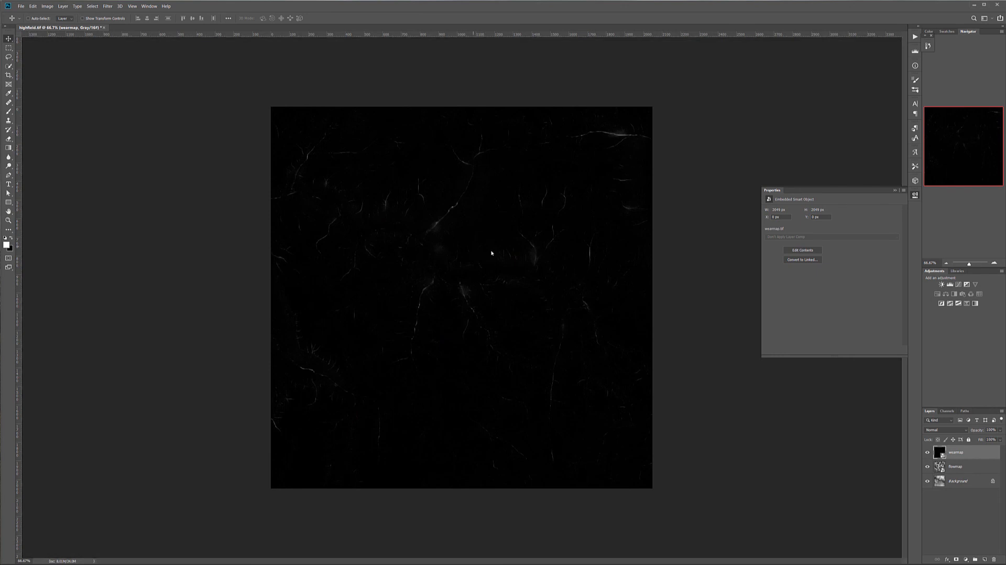
{"action": "key", "text": "Return"}
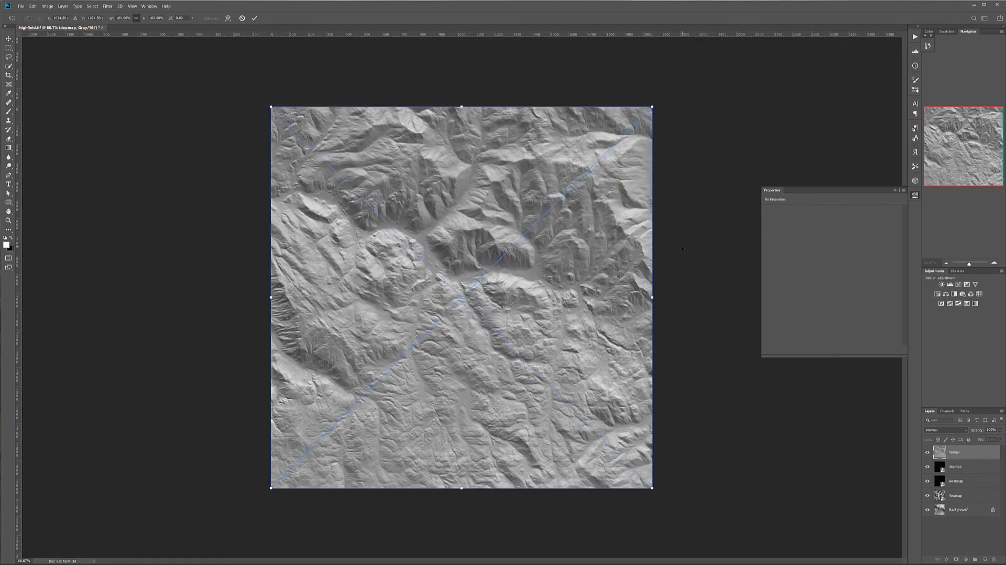
{"action": "key", "text": "Return"}
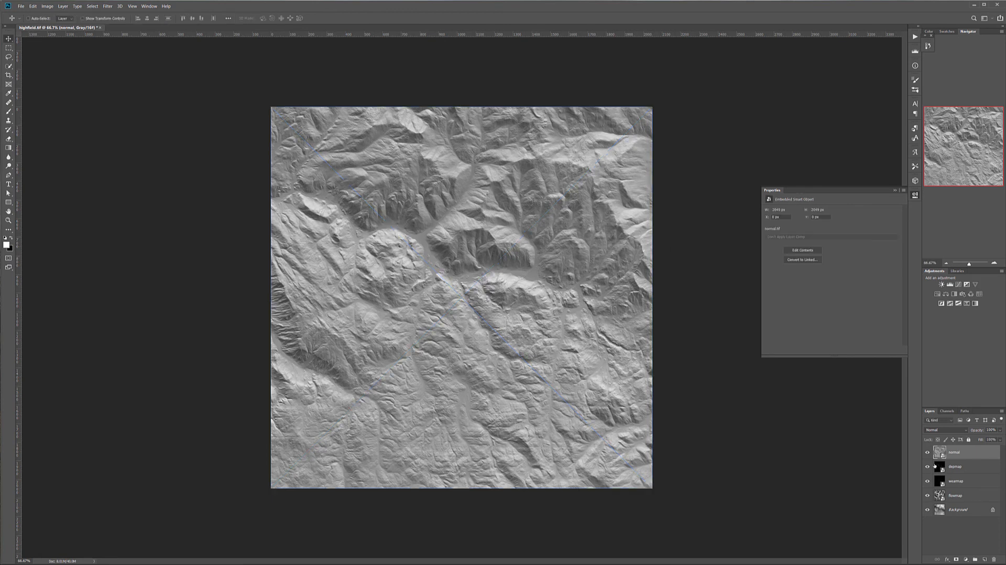
- Convert the document's color mode to RGB Color without rasterizing the smart objects
{"action": "left_click", "coordinate": [44, 6]}
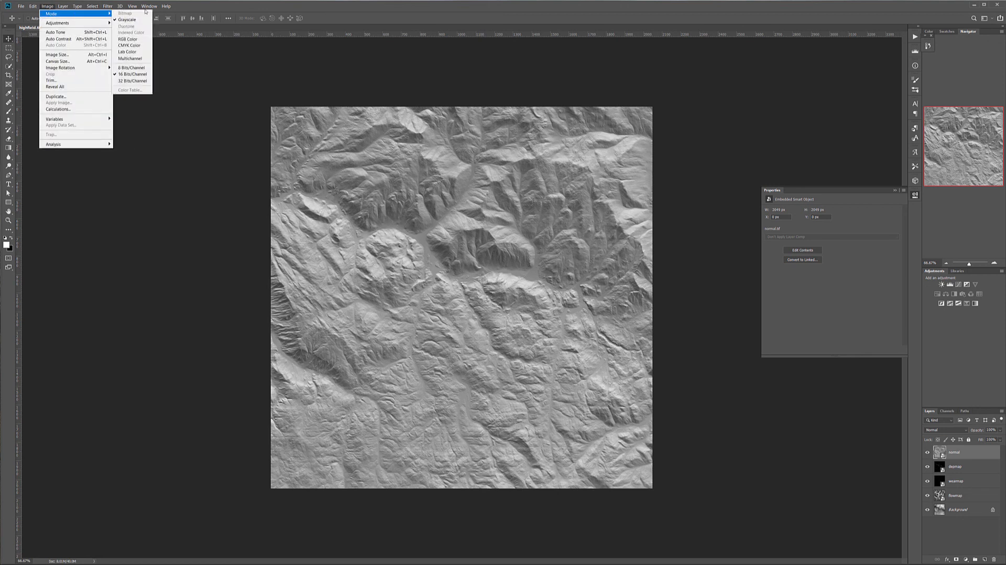
{"action": "mouse_move", "coordinate": [47, 7]}
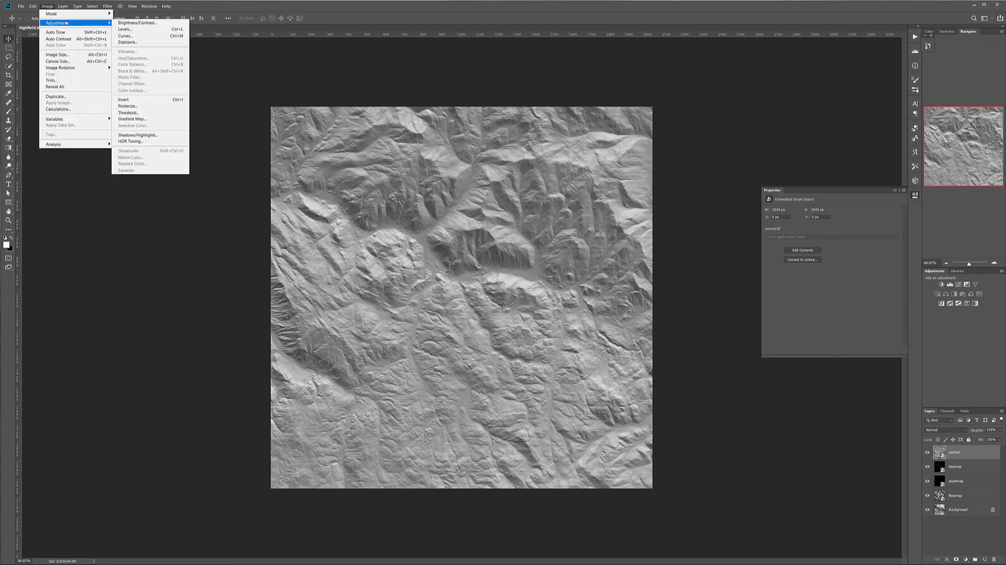
{"action": "mouse_move", "coordinate": [75, 13]}
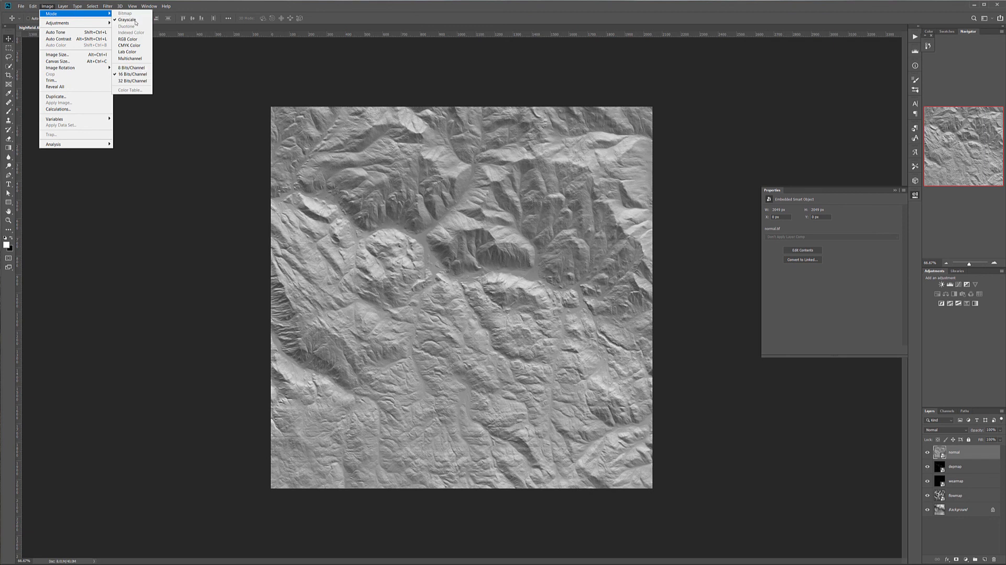
{"action": "left_click", "coordinate": [133, 39]}
{"action": "left_click", "coordinate": [559, 210]}
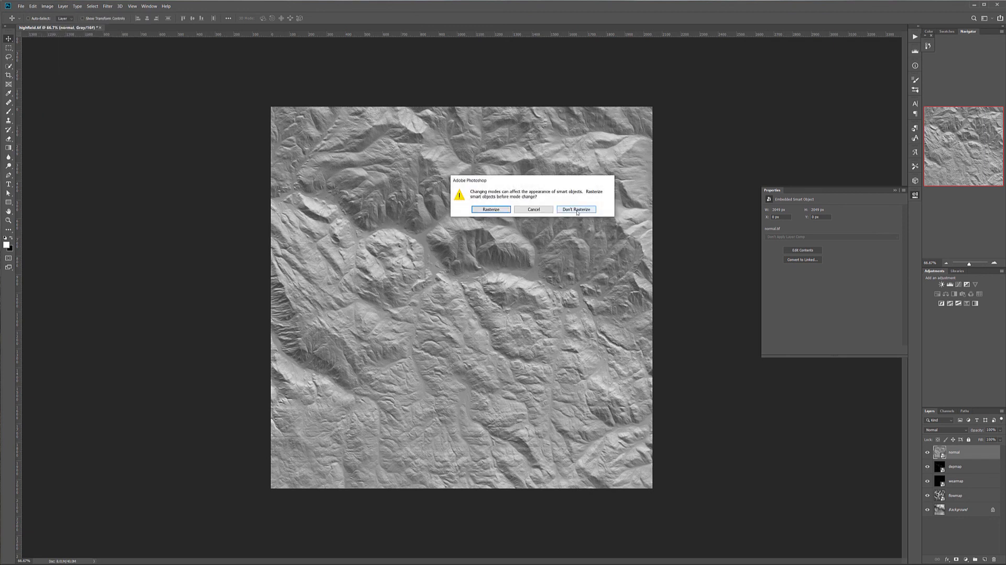
{"action": "left_click", "coordinate": [577, 209]}
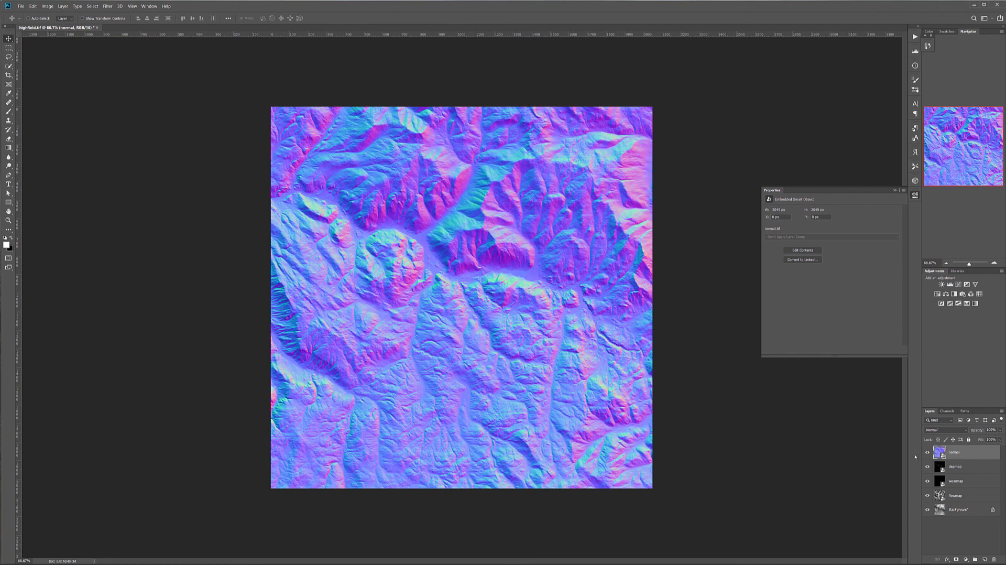
- Hide the normal, depmap, wearmap and flowmap layers one by one to inspect each map down to the Background heightmap
{"action": "left_click", "coordinate": [928, 452]}
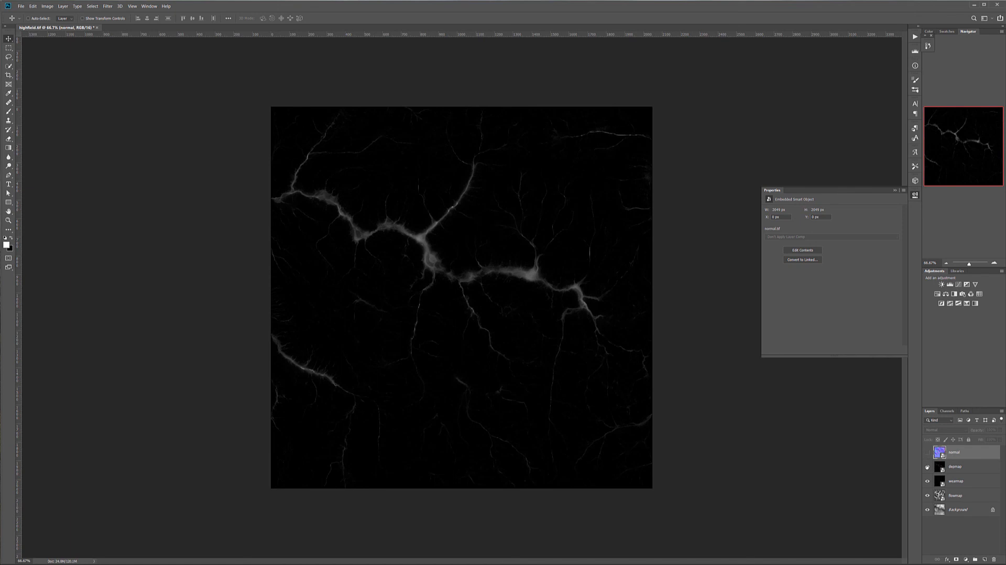
{"action": "left_click", "coordinate": [928, 466]}
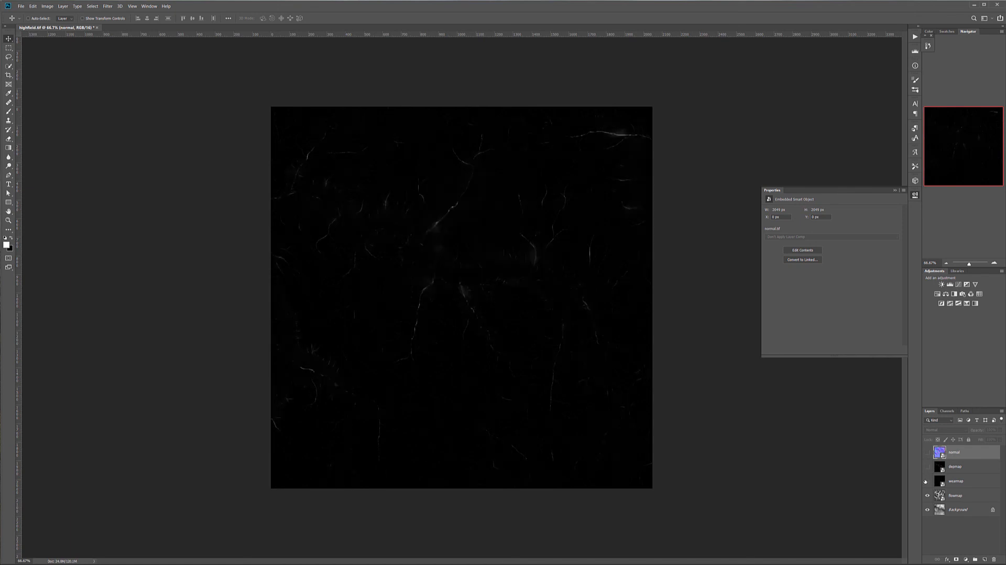
{"action": "left_click", "coordinate": [927, 481]}
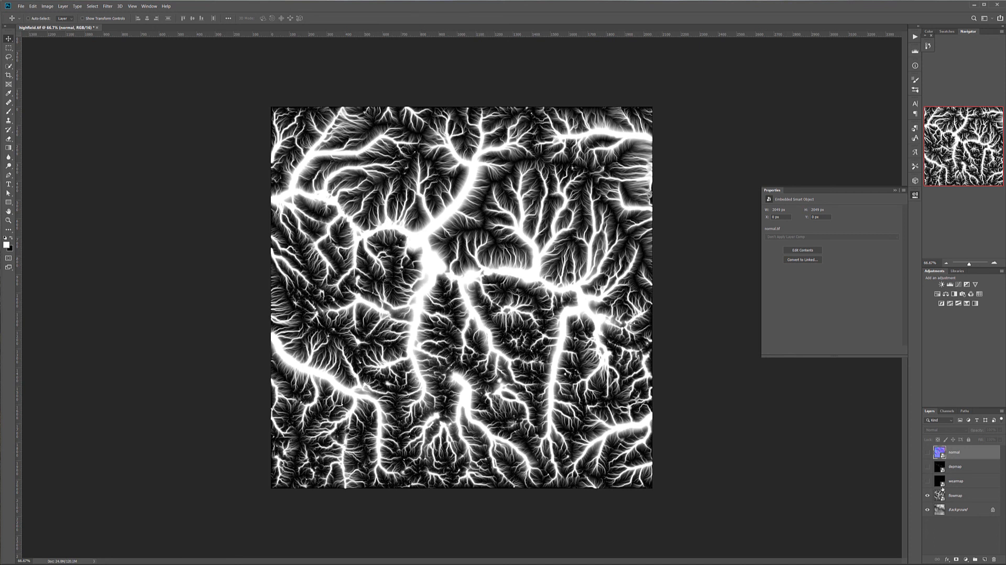
{"action": "left_click", "coordinate": [928, 495]}
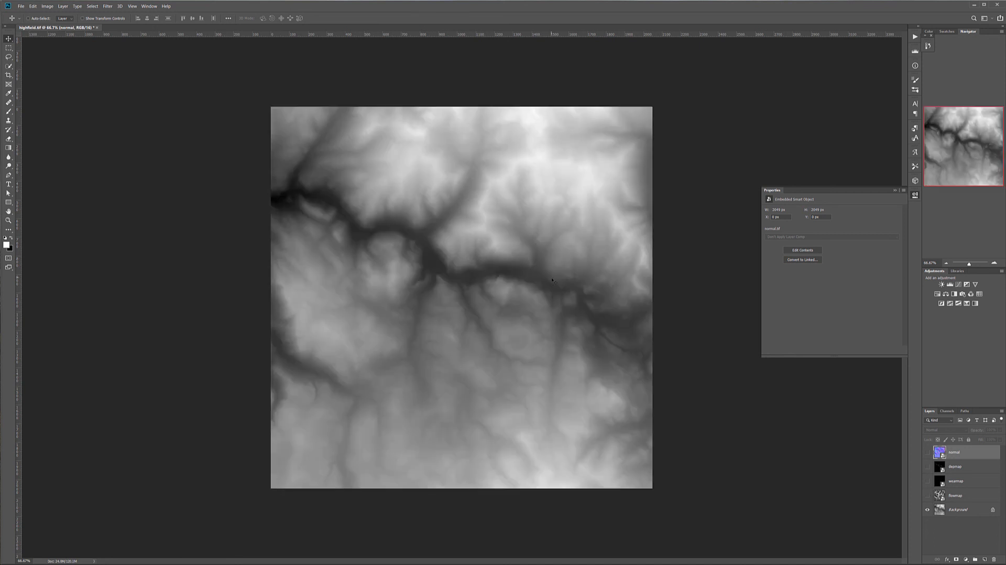